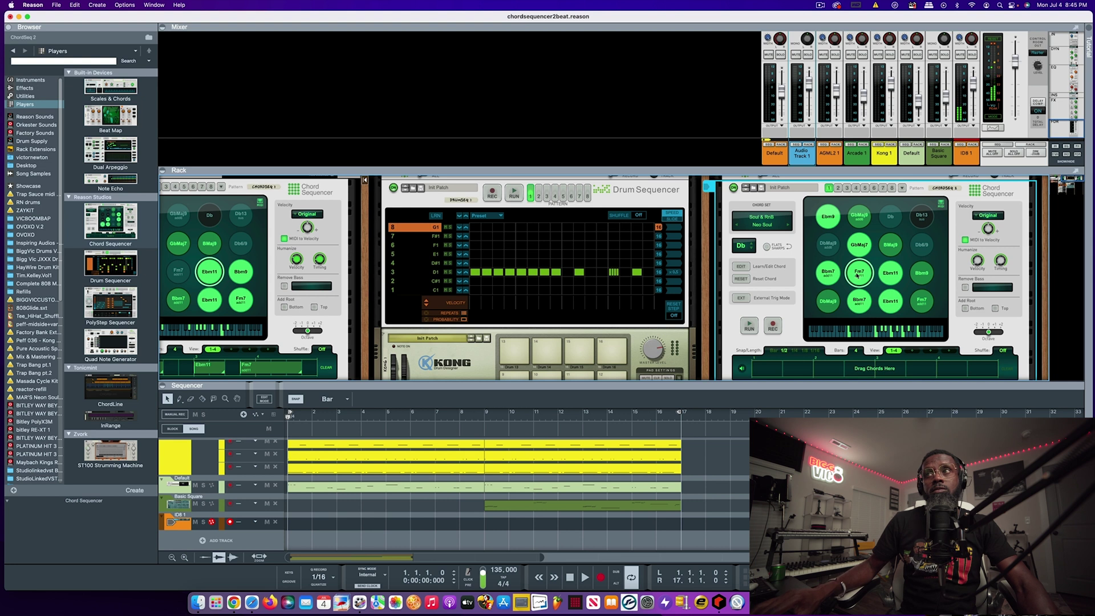
Audition the Fm7, Bbm7, BMaj9, DbMaj9 and GbMaj9 chords on the Soul & RnB Chord Sequencer, returning to Bbm7 between different chords
{"action": "left_click", "coordinate": [923, 302]}
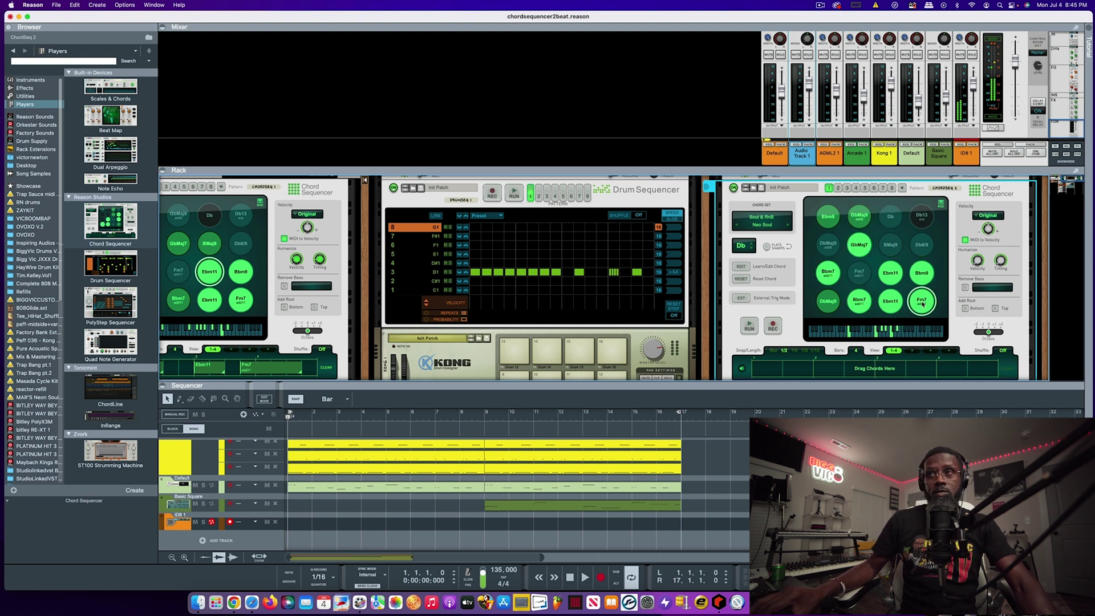
{"action": "left_click", "coordinate": [826, 275]}
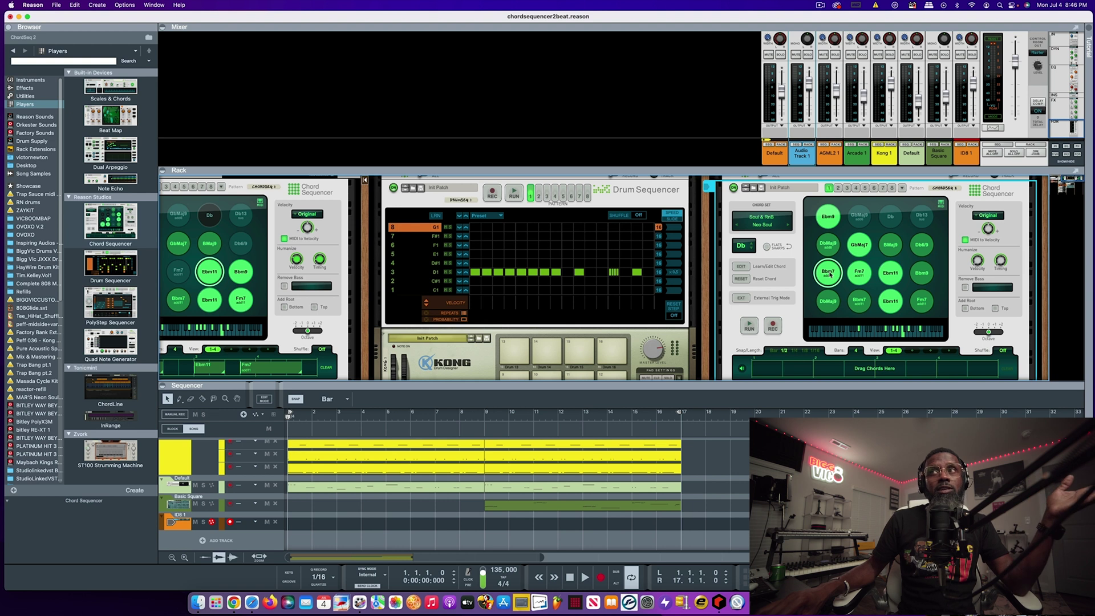
{"action": "left_click", "coordinate": [859, 276]}
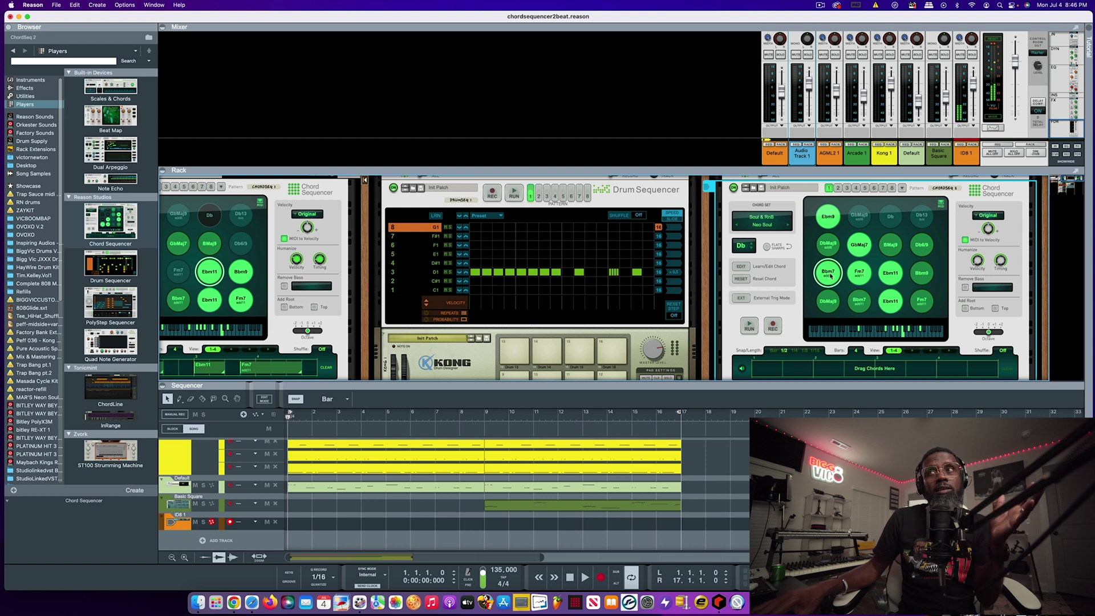
{"action": "left_click", "coordinate": [892, 245]}
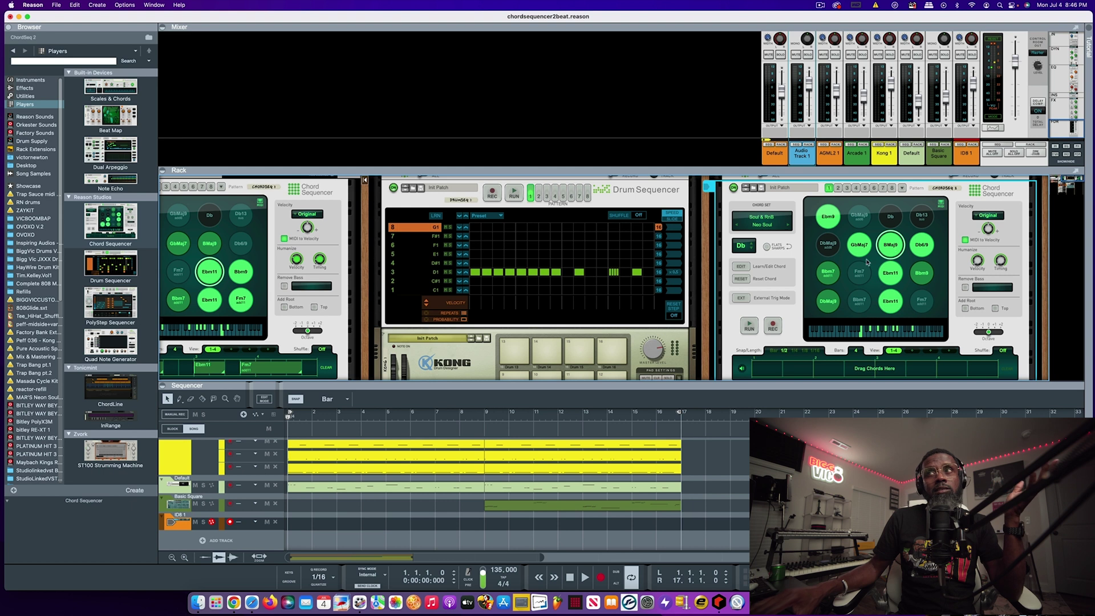
{"action": "left_click", "coordinate": [828, 274]}
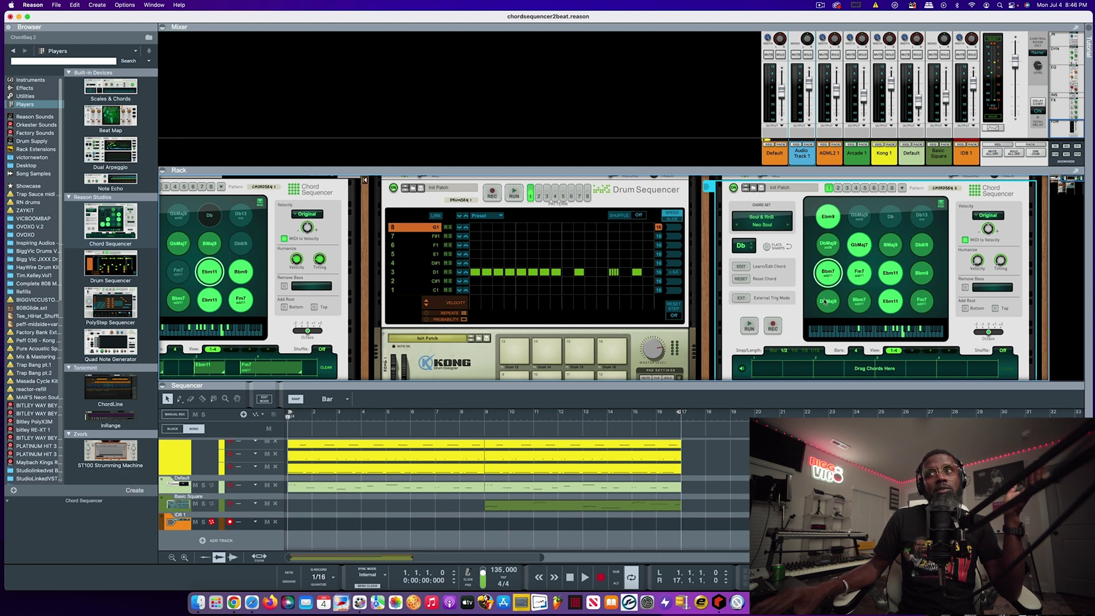
{"action": "left_click", "coordinate": [826, 301]}
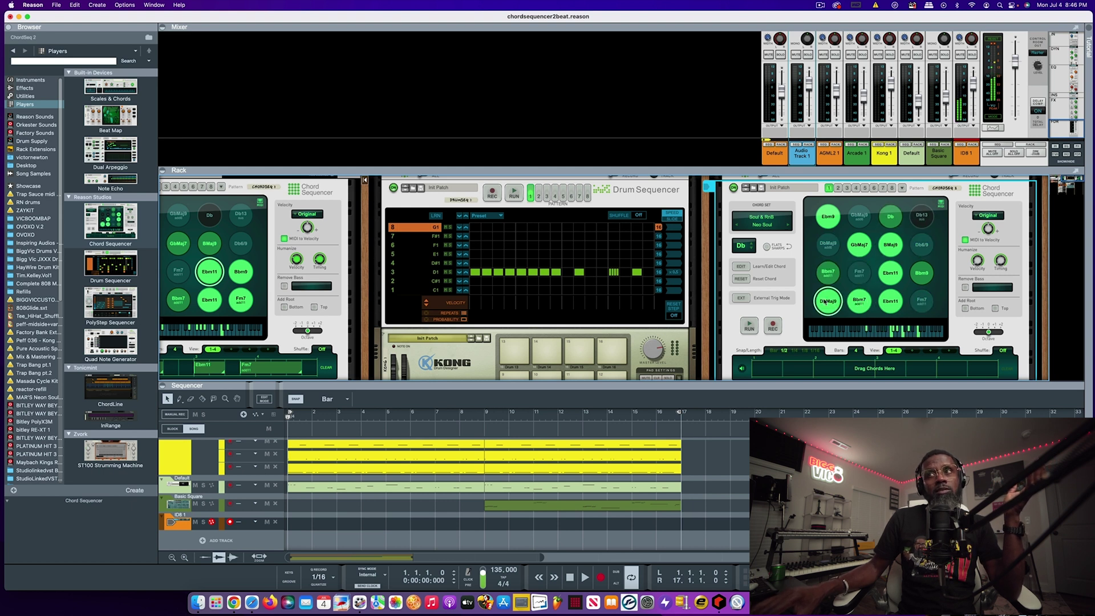
{"action": "left_click", "coordinate": [828, 274]}
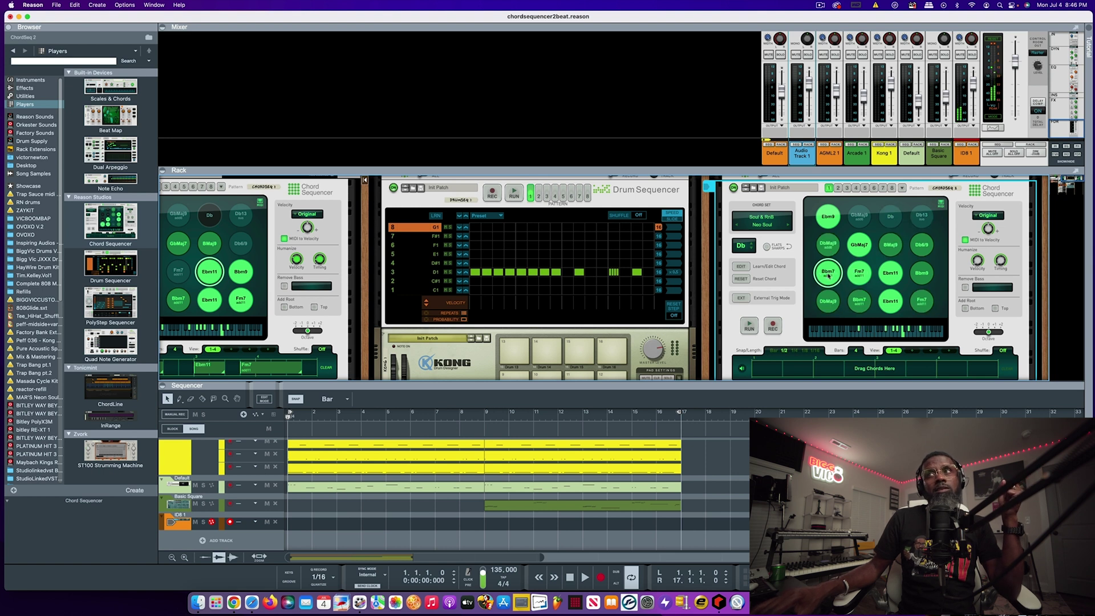
{"action": "left_click", "coordinate": [857, 223]}
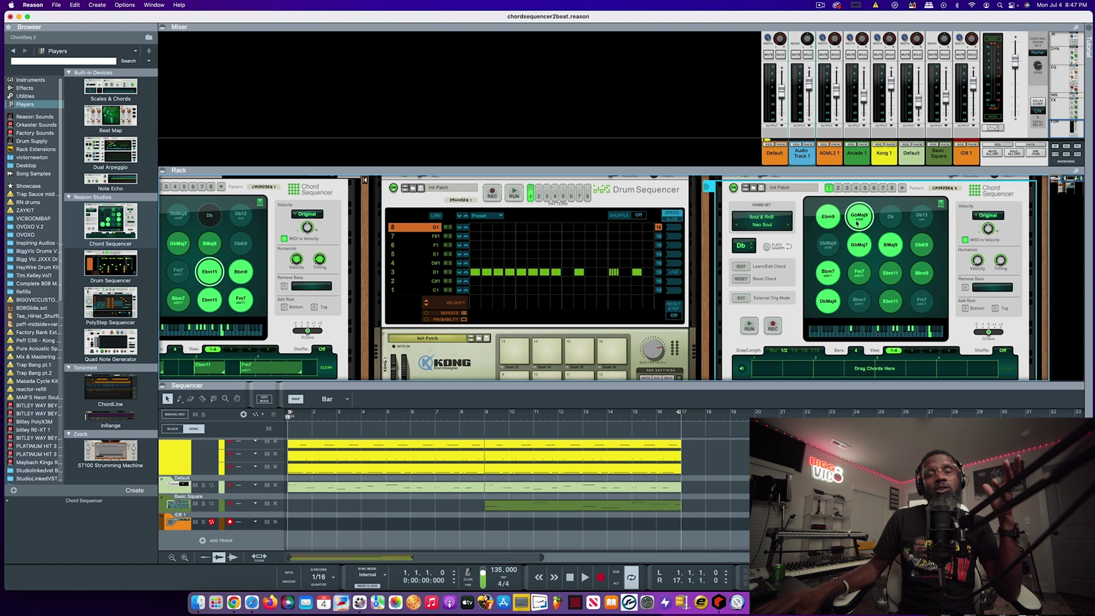
Play the progression Bbm7, GbMaj7, BMaj9, Db6/9 twice on the Chord Sequencer pads
{"action": "left_click", "coordinate": [831, 279]}
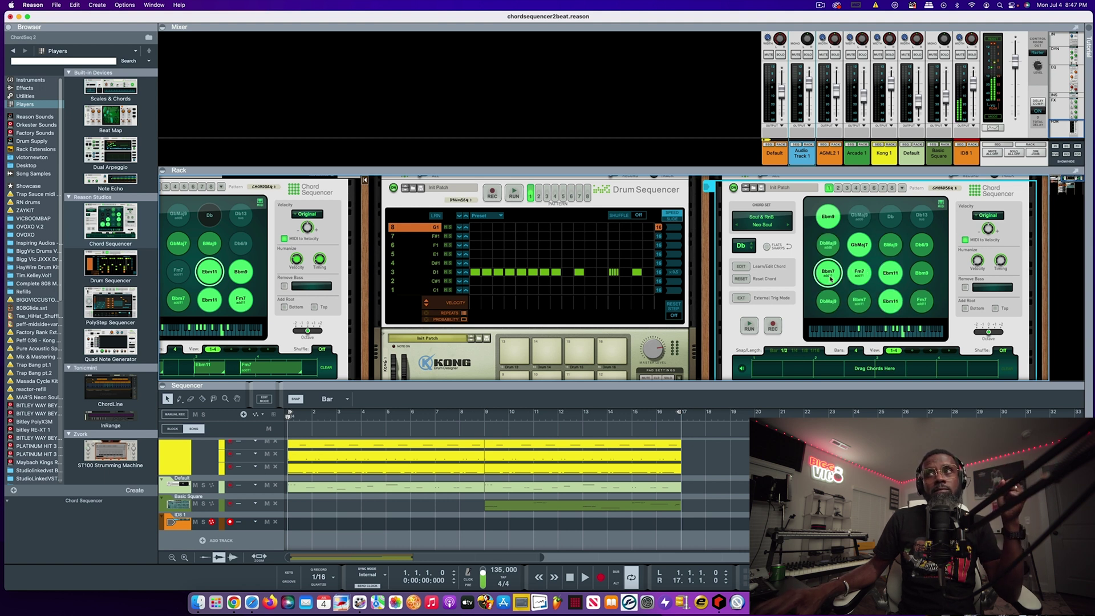
{"action": "left_click", "coordinate": [856, 246]}
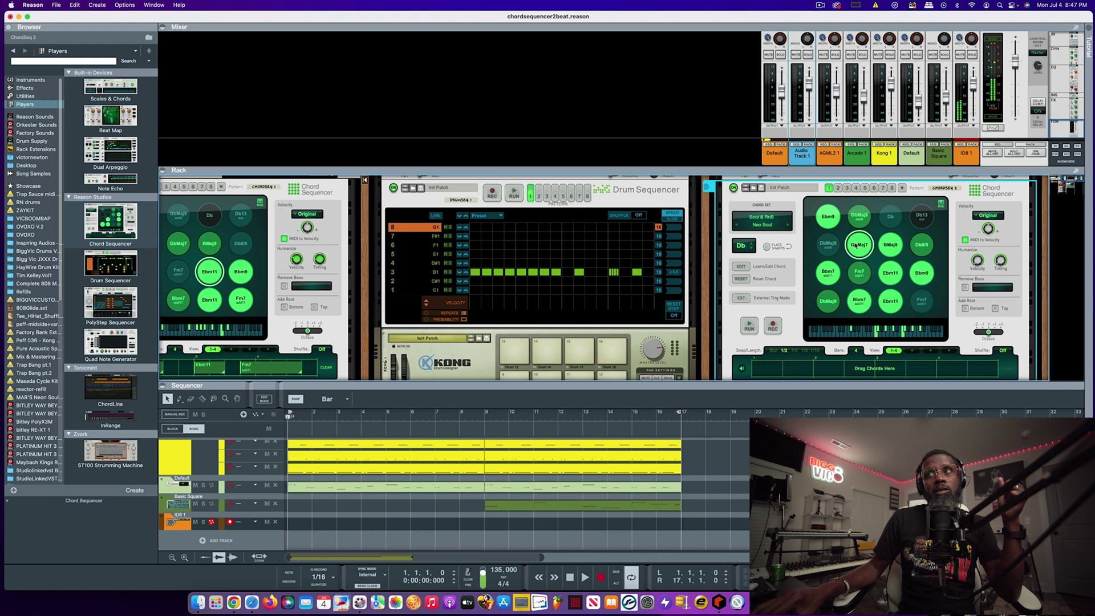
{"action": "left_click", "coordinate": [889, 248]}
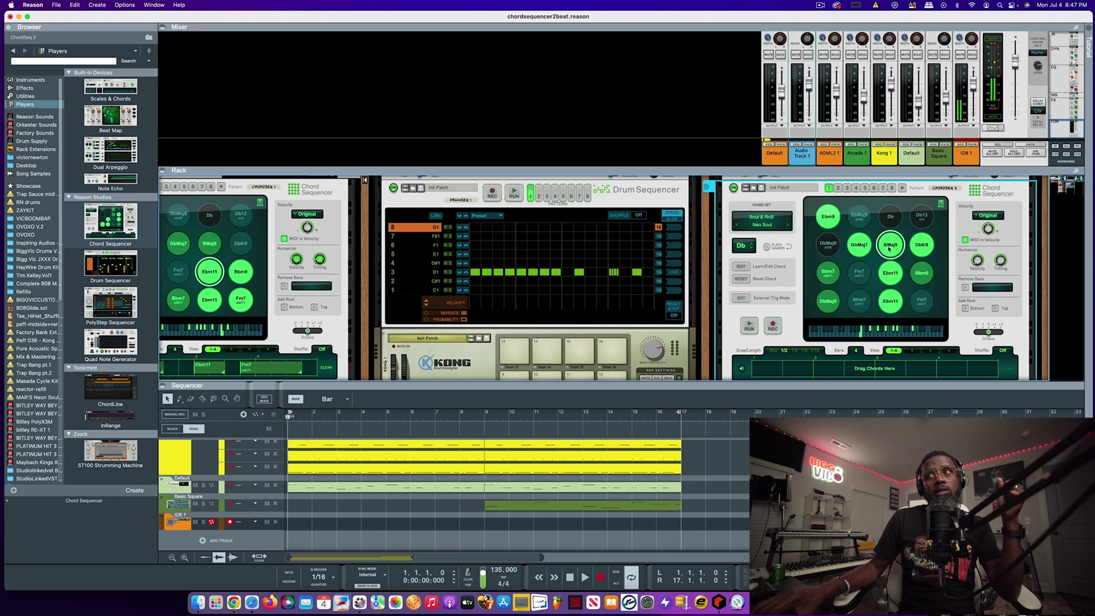
{"action": "left_click", "coordinate": [928, 248]}
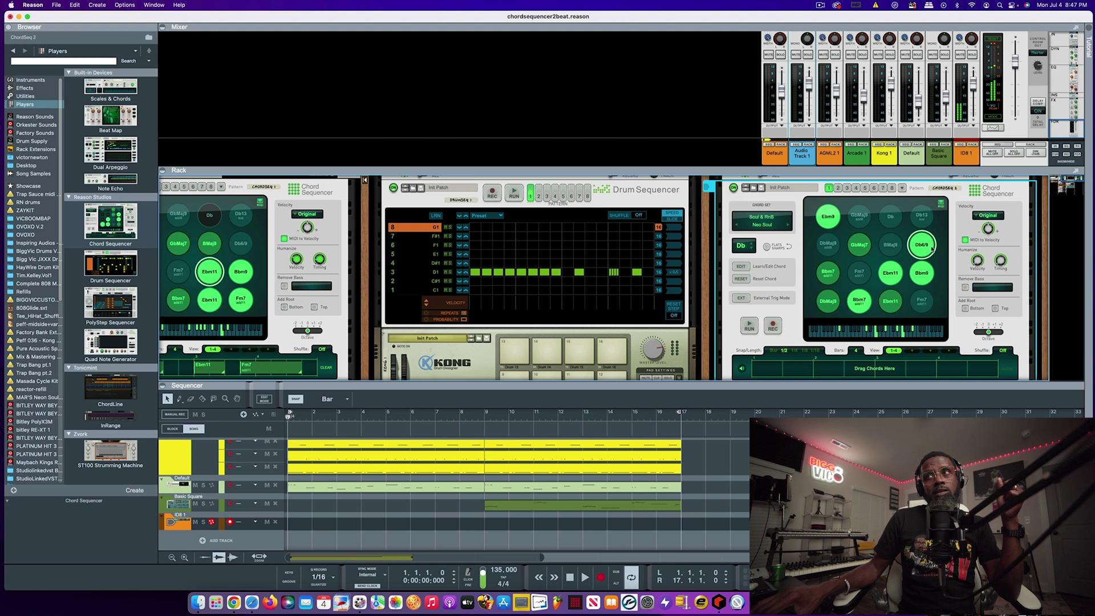
{"action": "left_click", "coordinate": [829, 272]}
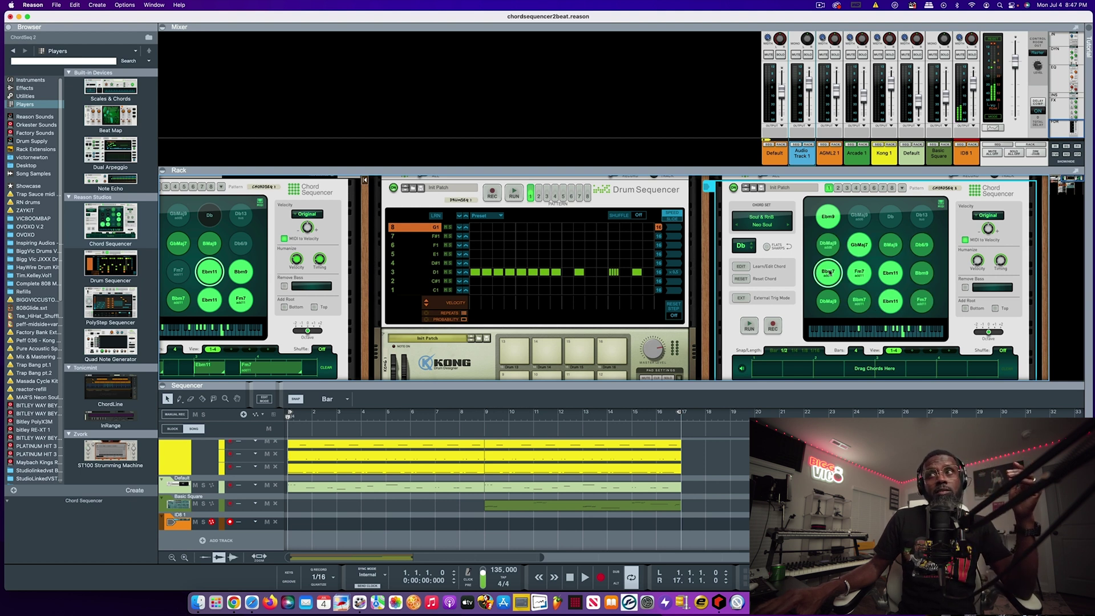
{"action": "left_click", "coordinate": [861, 252]}
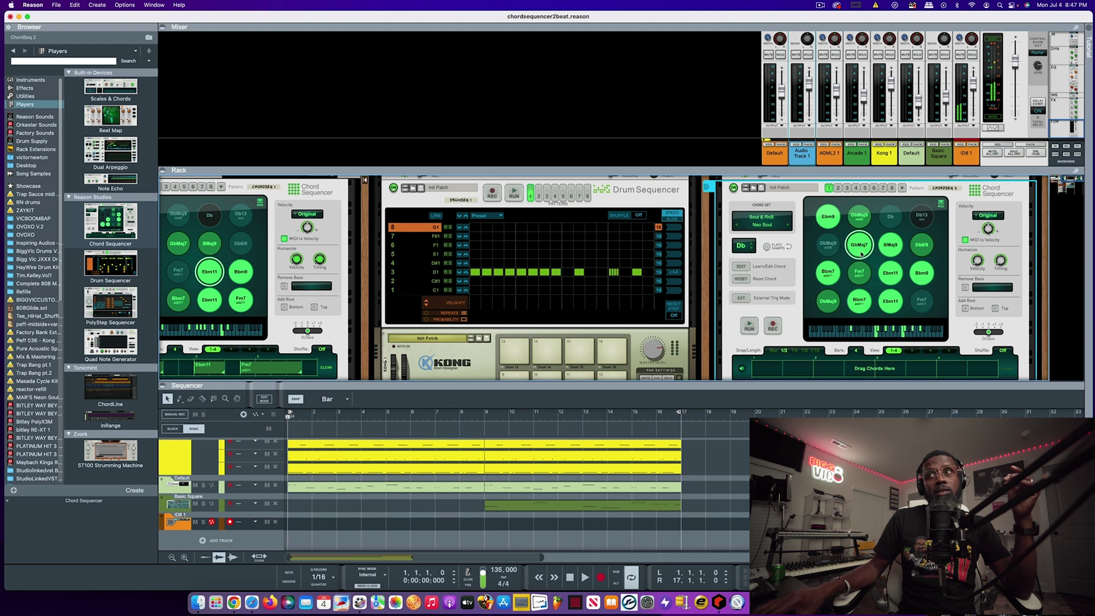
{"action": "left_click", "coordinate": [890, 252]}
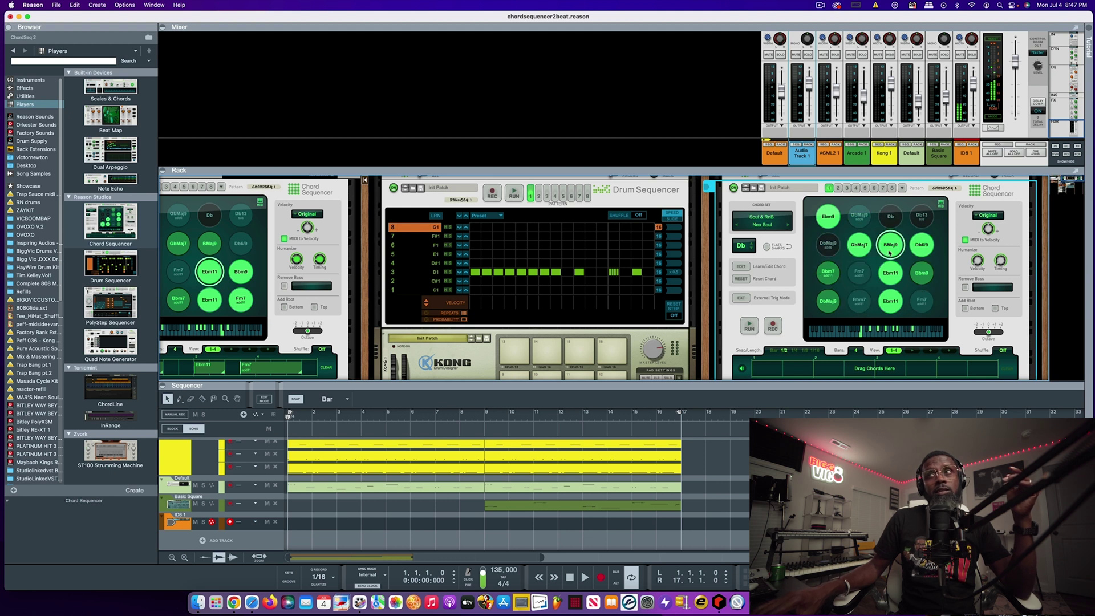
{"action": "left_click", "coordinate": [914, 252]}
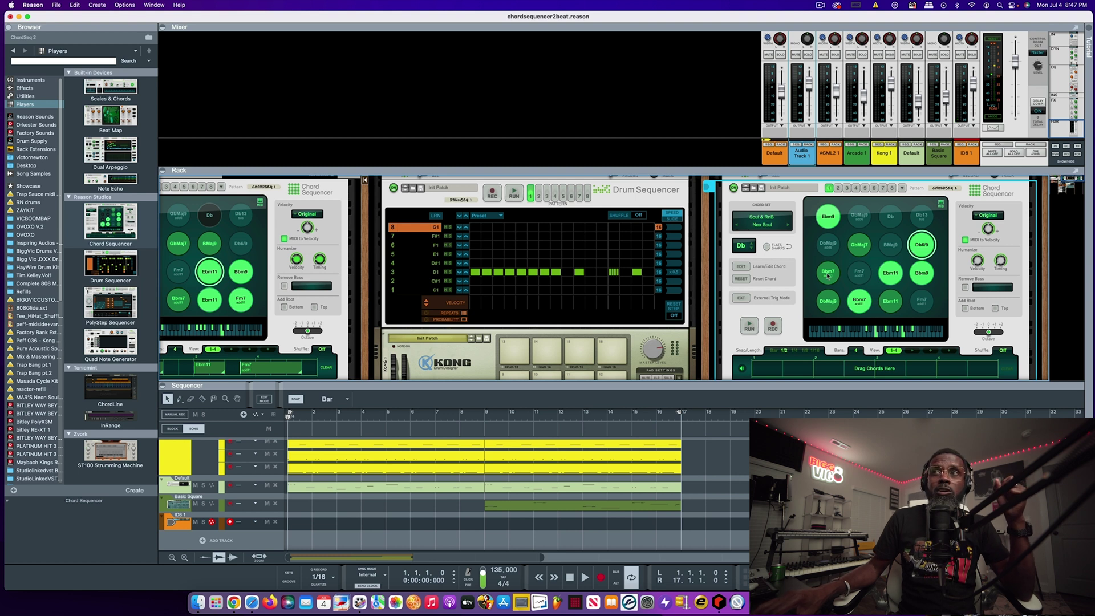
Play an alternative progression of DbMaj9, GbMaj7, BMaj9 and Bbm9 on the Chord Sequencer pads
{"action": "left_click", "coordinate": [826, 245]}
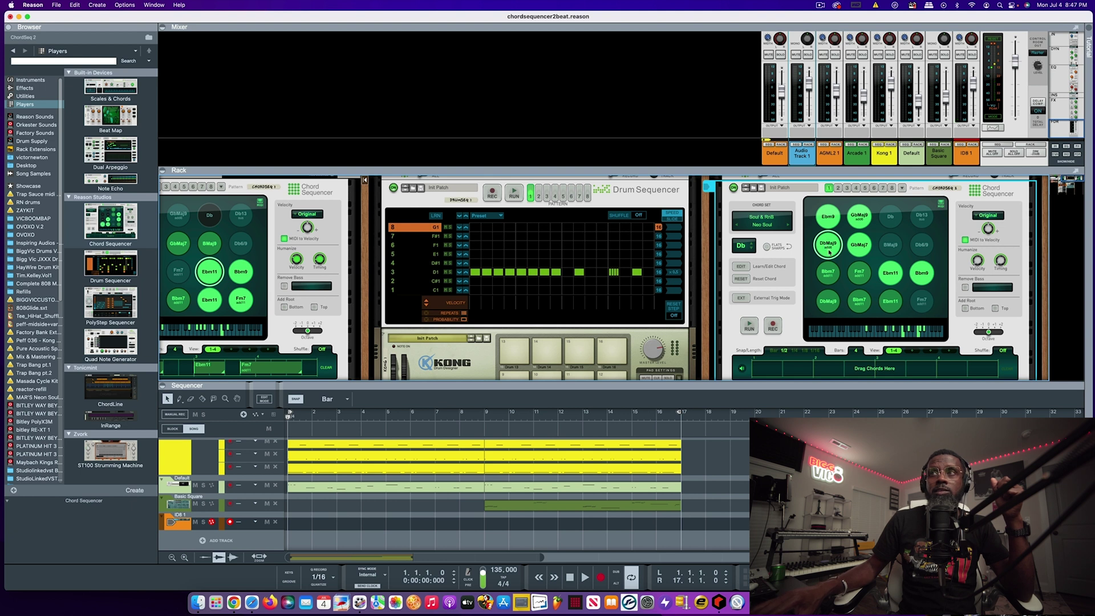
{"action": "left_click", "coordinate": [856, 244]}
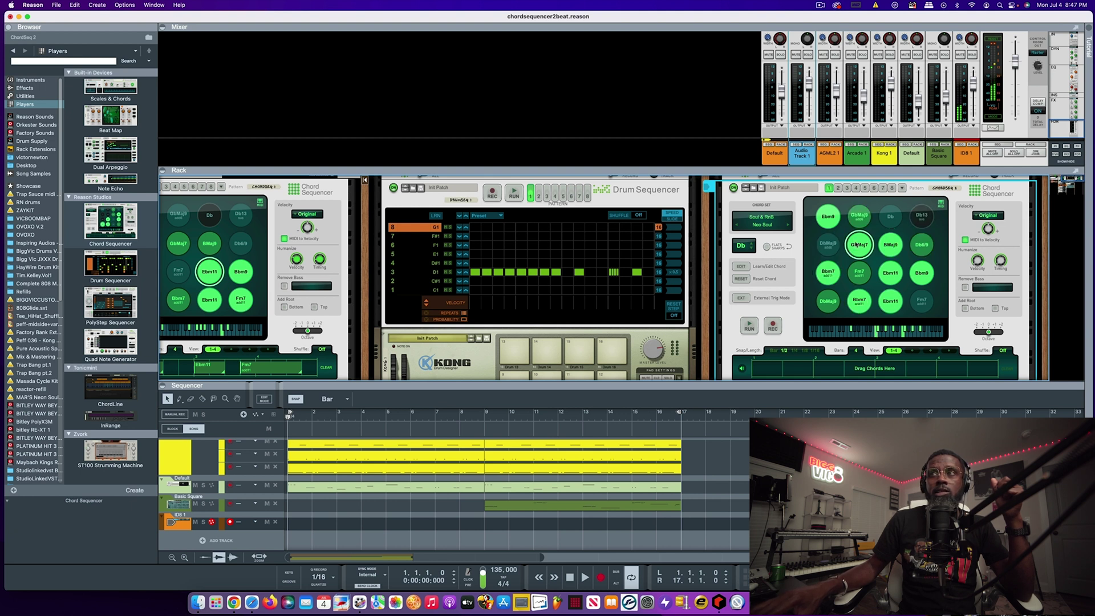
{"action": "left_click", "coordinate": [891, 245]}
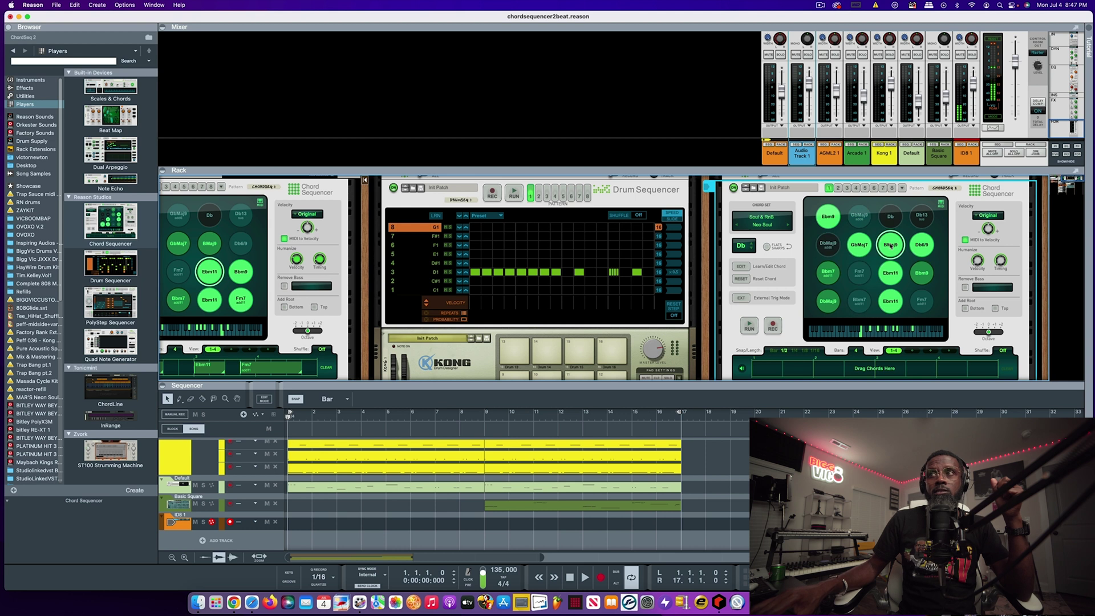
{"action": "left_click", "coordinate": [922, 271]}
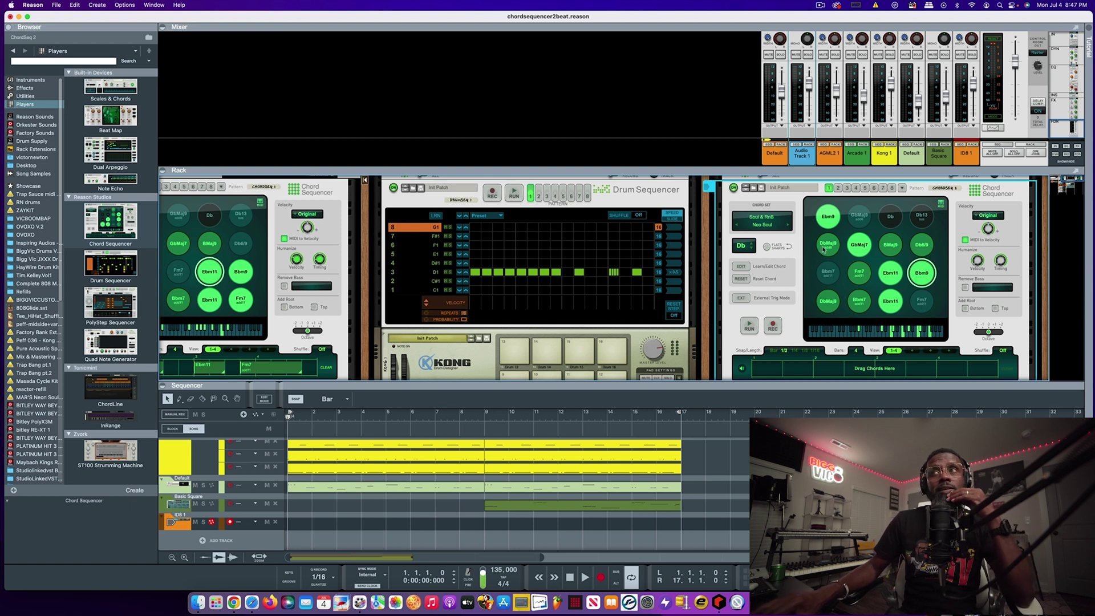
Play the progression Bbm7, Fm7, Ebm11, Fm7 twice on the Chord Sequencer pads
{"action": "left_click", "coordinate": [828, 274]}
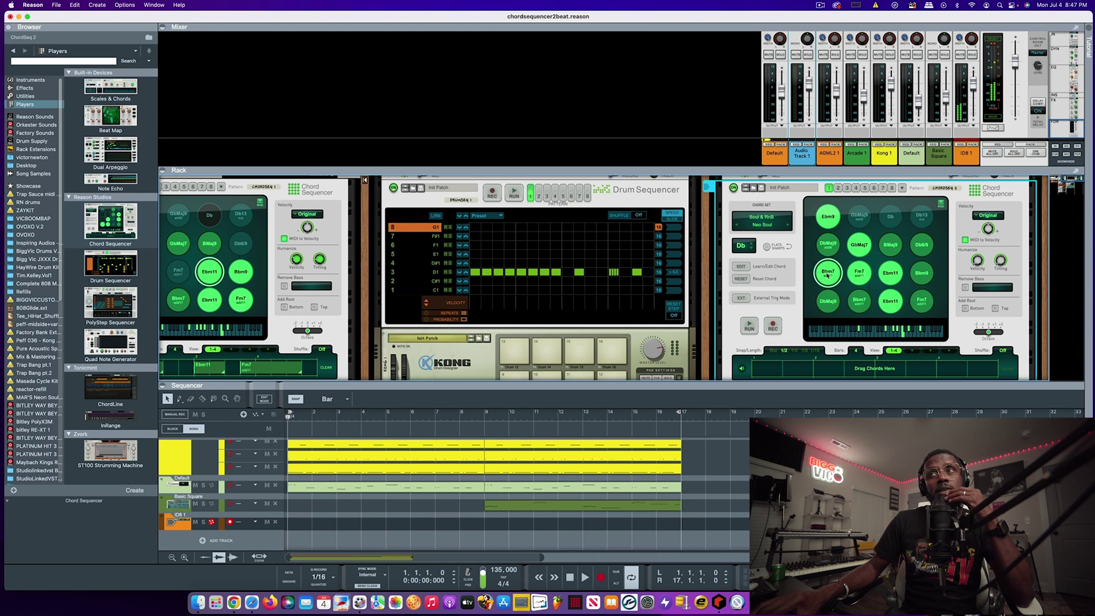
{"action": "left_click", "coordinate": [859, 276]}
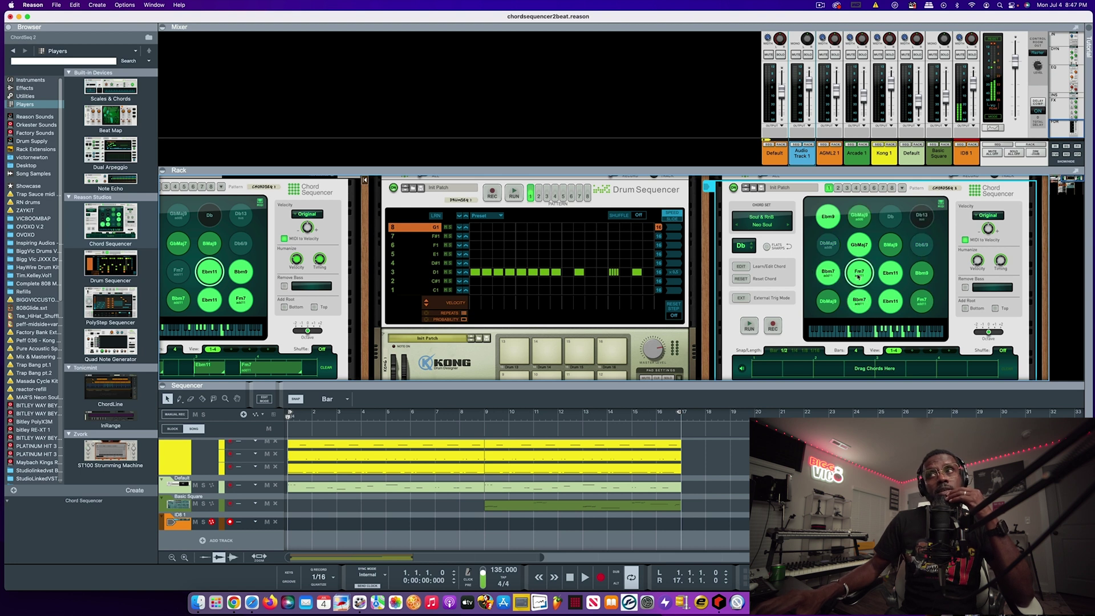
{"action": "left_click", "coordinate": [887, 277]}
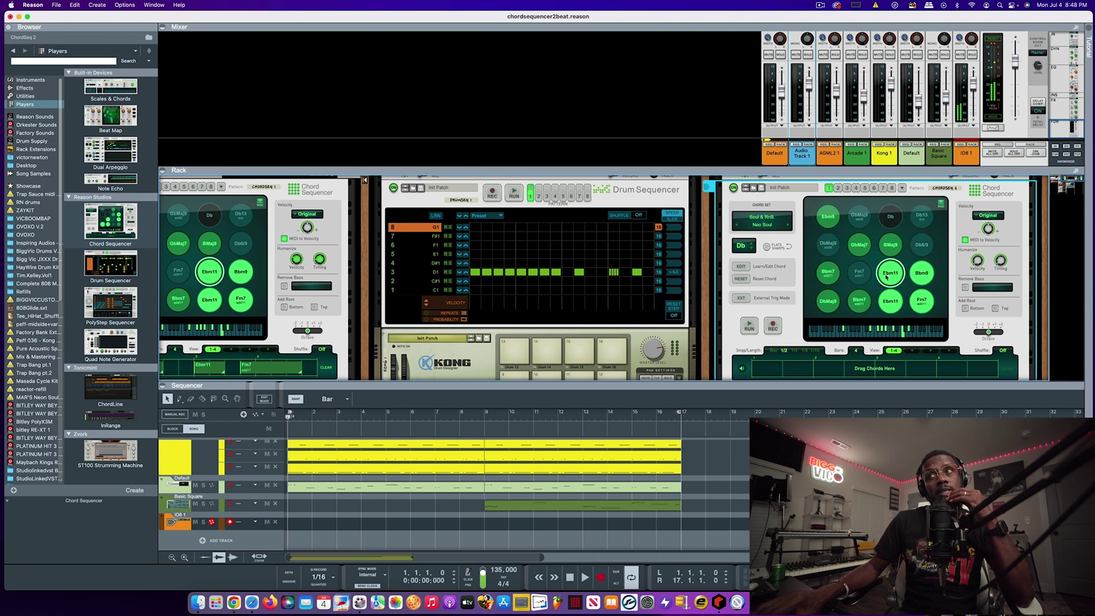
{"action": "left_click", "coordinate": [921, 302]}
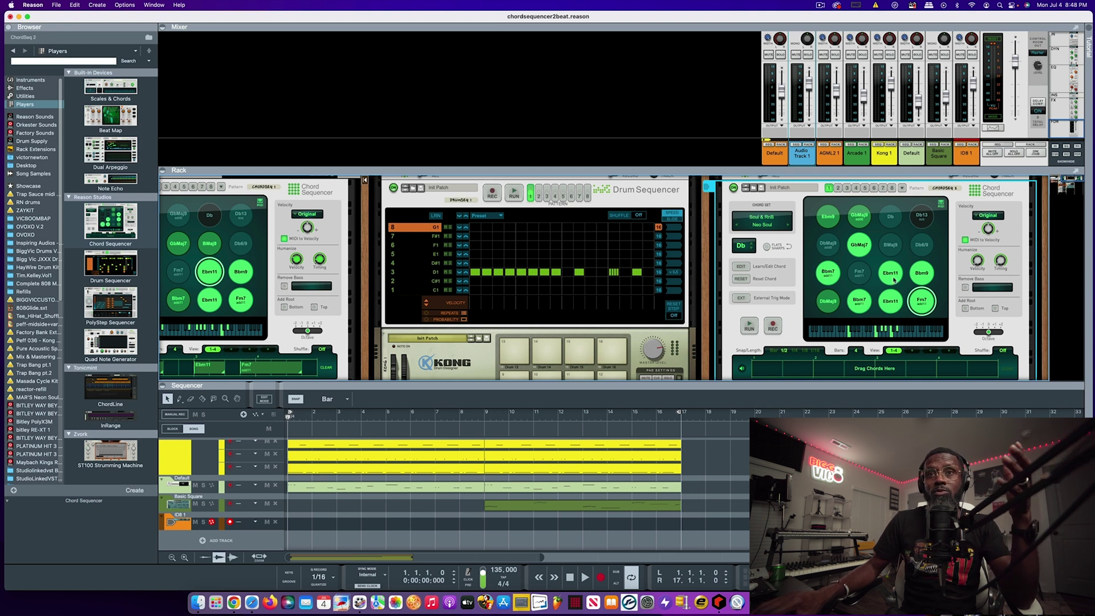
{"action": "left_click", "coordinate": [832, 273]}
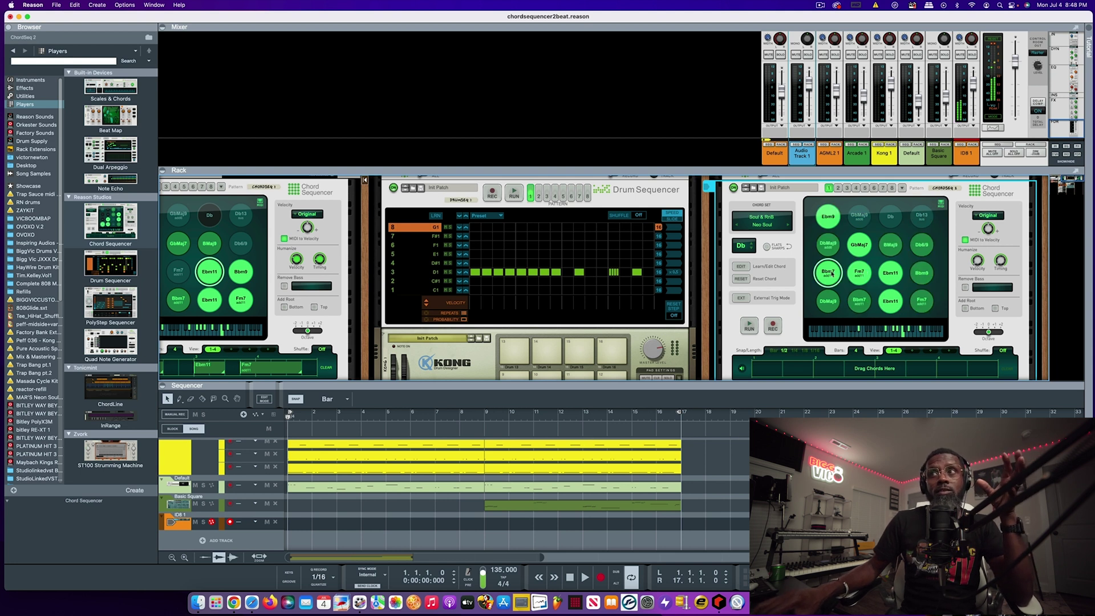
{"action": "left_click", "coordinate": [860, 273]}
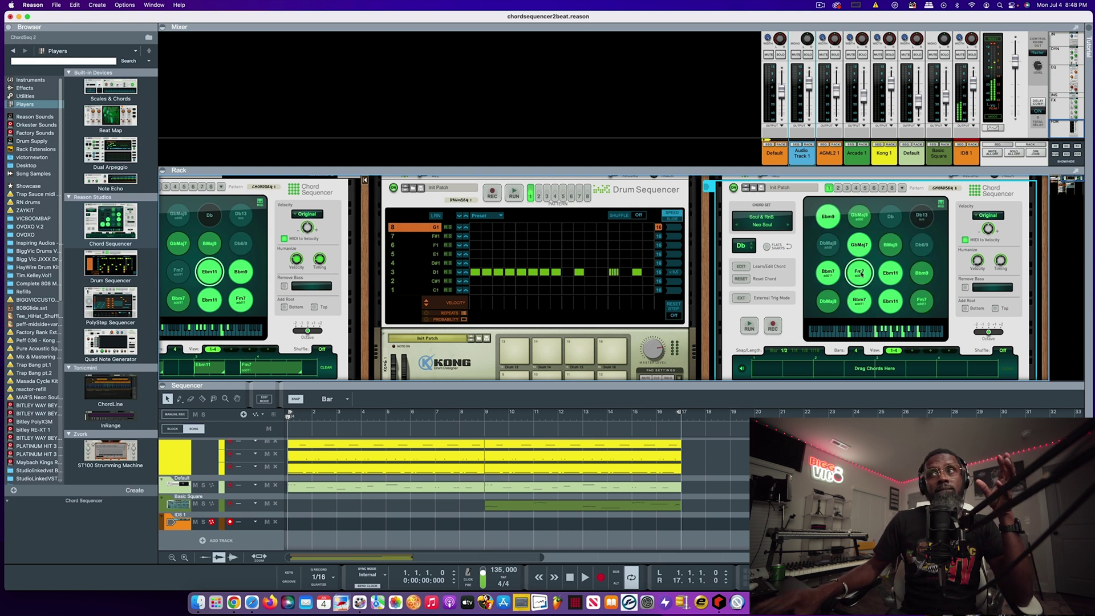
{"action": "left_click", "coordinate": [891, 278]}
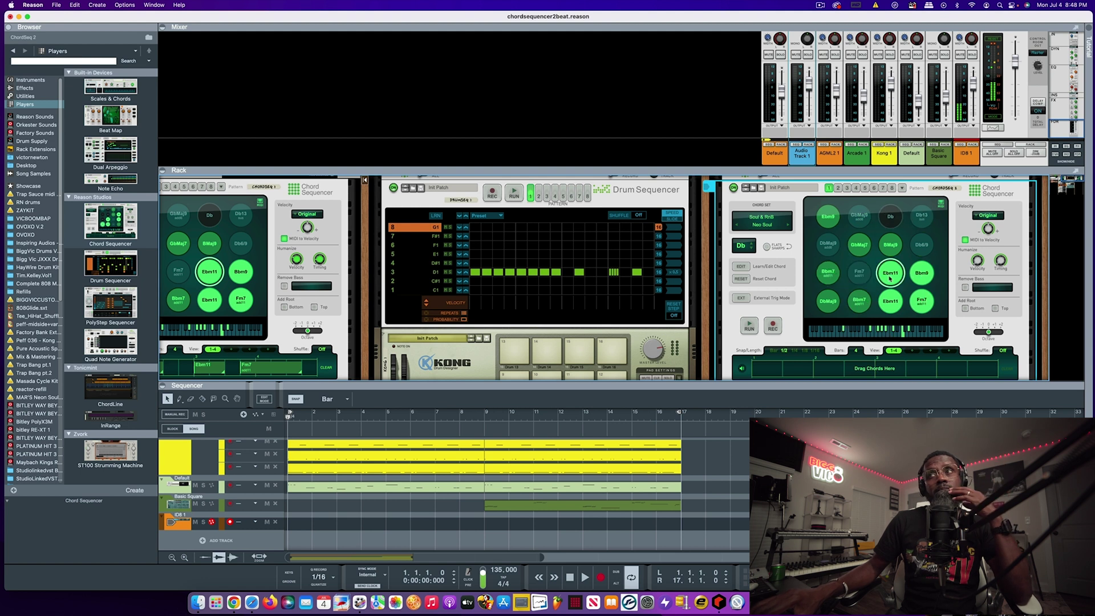
{"action": "left_click", "coordinate": [923, 302]}
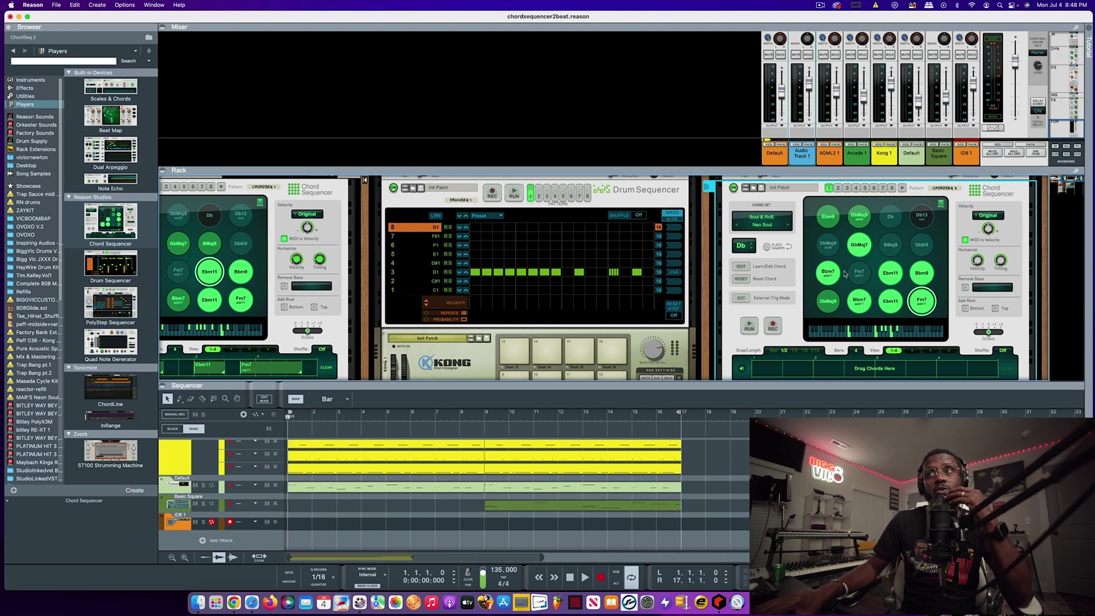
Solo the orange Default instrument track located directly below Audio Track 1 in the sequencer
{"action": "scroll", "coordinate": [846, 274], "scroll_direction": "down", "scroll_amount": 2}
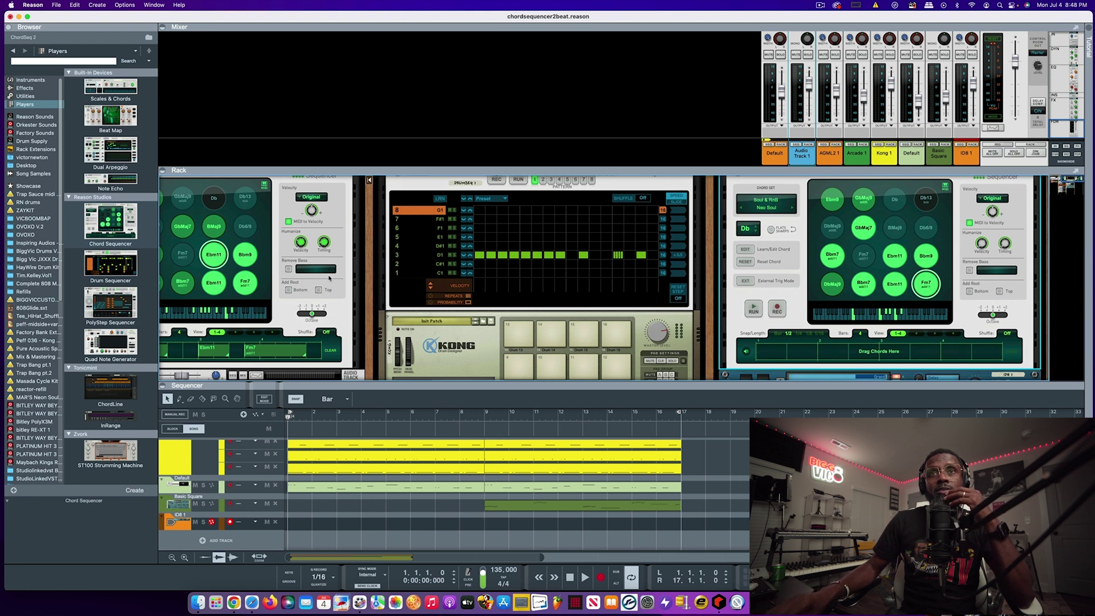
{"action": "scroll", "coordinate": [329, 278], "scroll_direction": "left", "scroll_amount": 5}
{"action": "scroll", "coordinate": [329, 278], "scroll_direction": "down", "scroll_amount": 2}
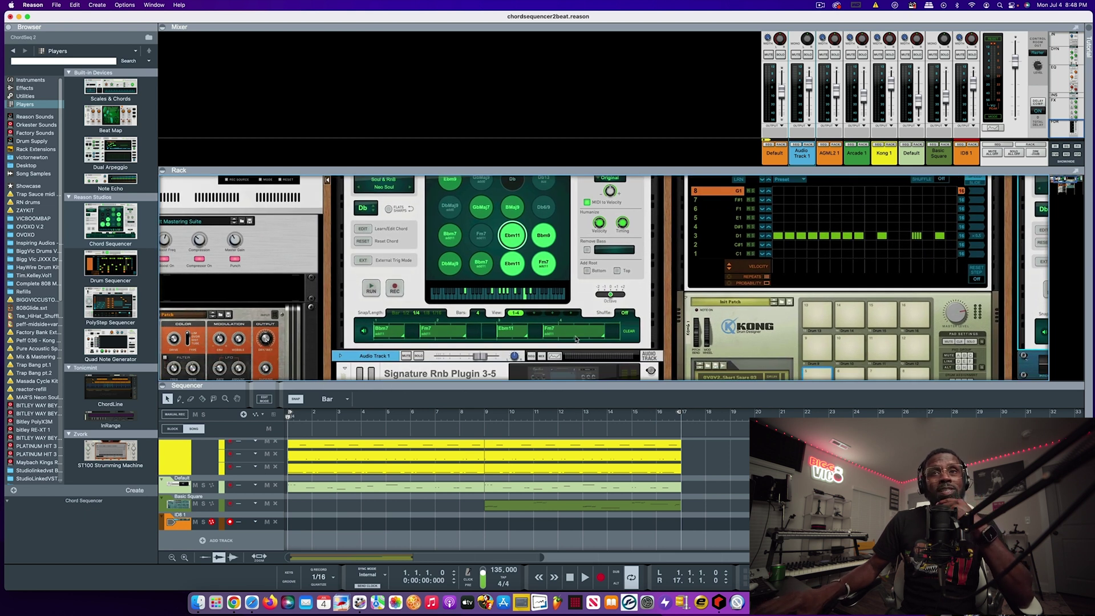
{"action": "scroll", "coordinate": [415, 330], "scroll_direction": "up", "scroll_amount": 3}
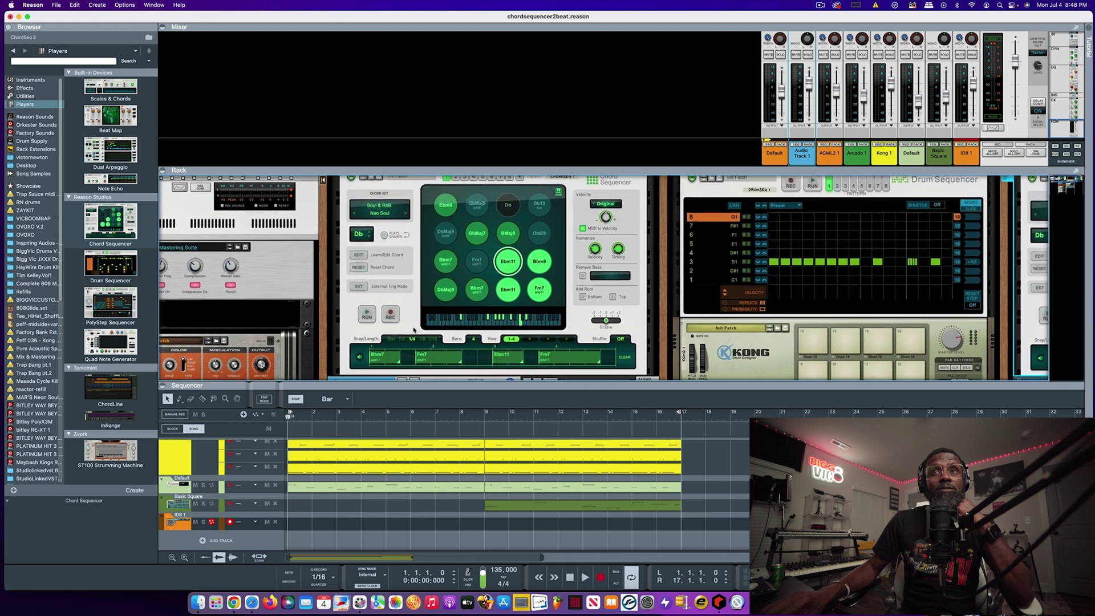
{"action": "scroll", "coordinate": [415, 329], "scroll_direction": "down", "scroll_amount": 4}
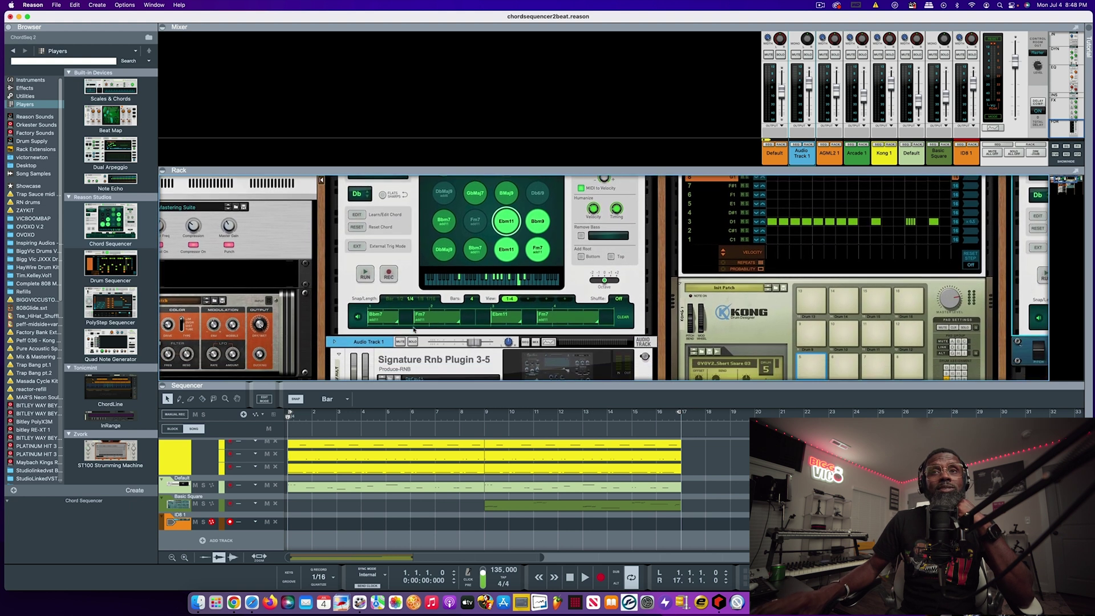
{"action": "left_click_drag", "start_coordinate": [351, 387], "coordinate": [350, 272]}
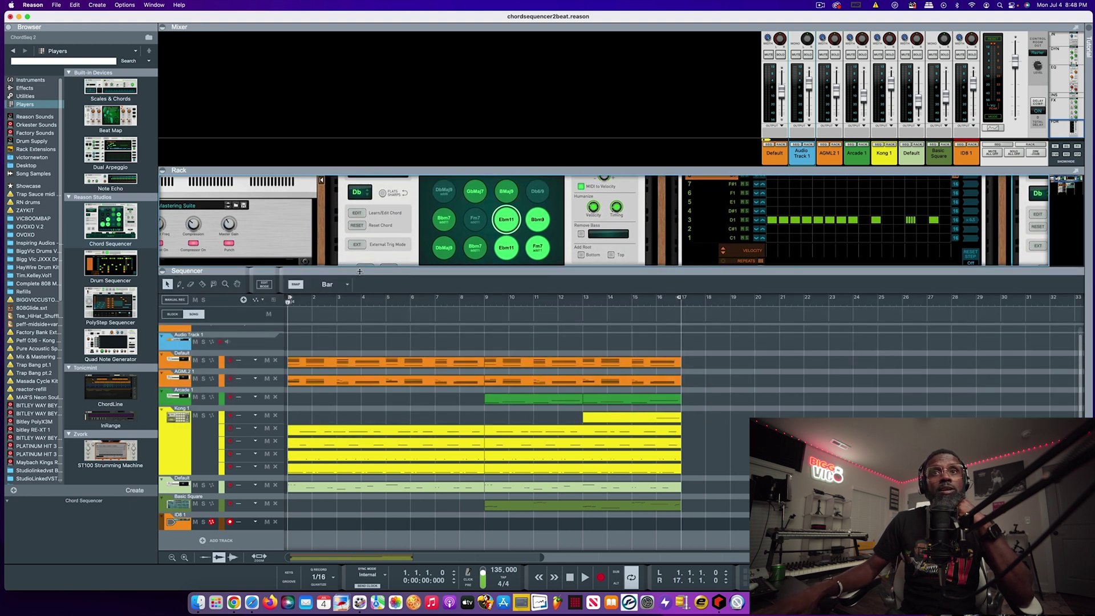
{"action": "left_click", "coordinate": [203, 360]}
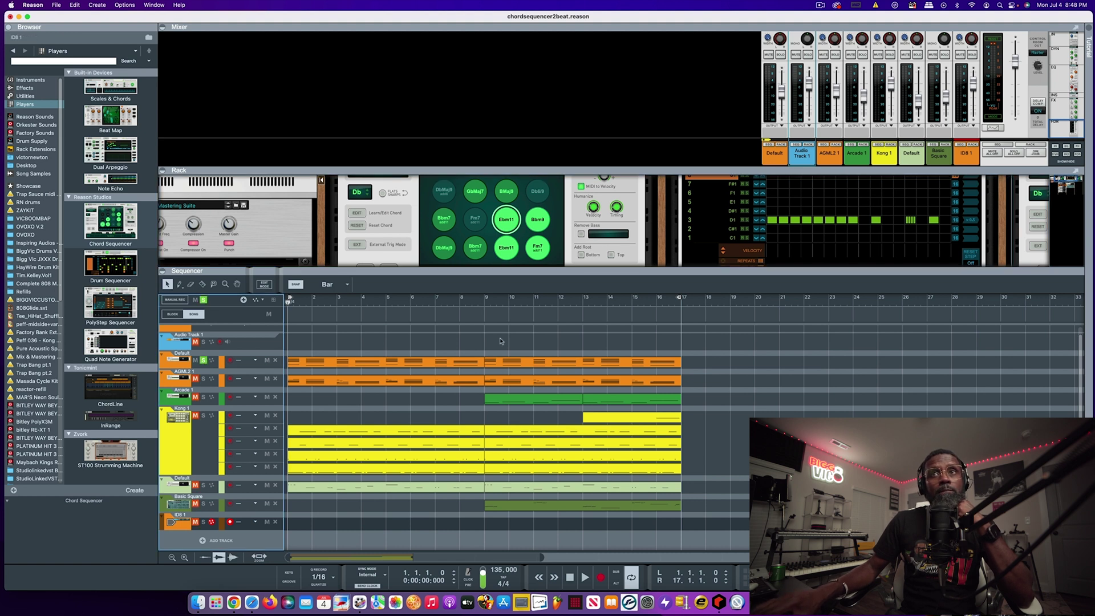
{"action": "left_click_drag", "start_coordinate": [501, 271], "coordinate": [485, 397]}
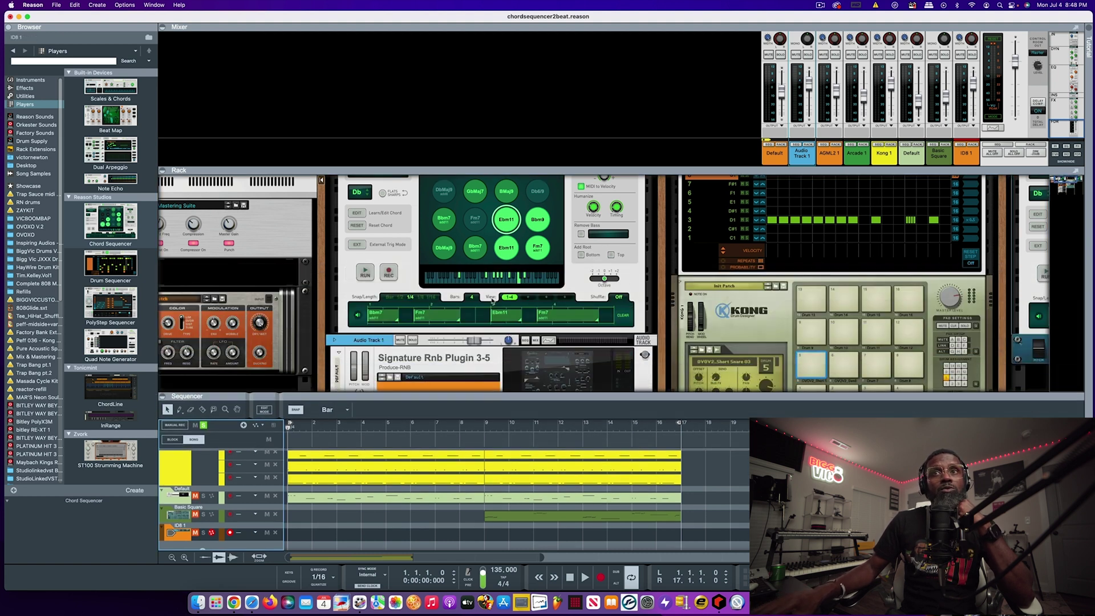
View the preset loaded in the orange Default track's Signature Rnb Plugin and close the plugin window
{"action": "scroll", "coordinate": [425, 287], "scroll_direction": "down", "scroll_amount": 3}
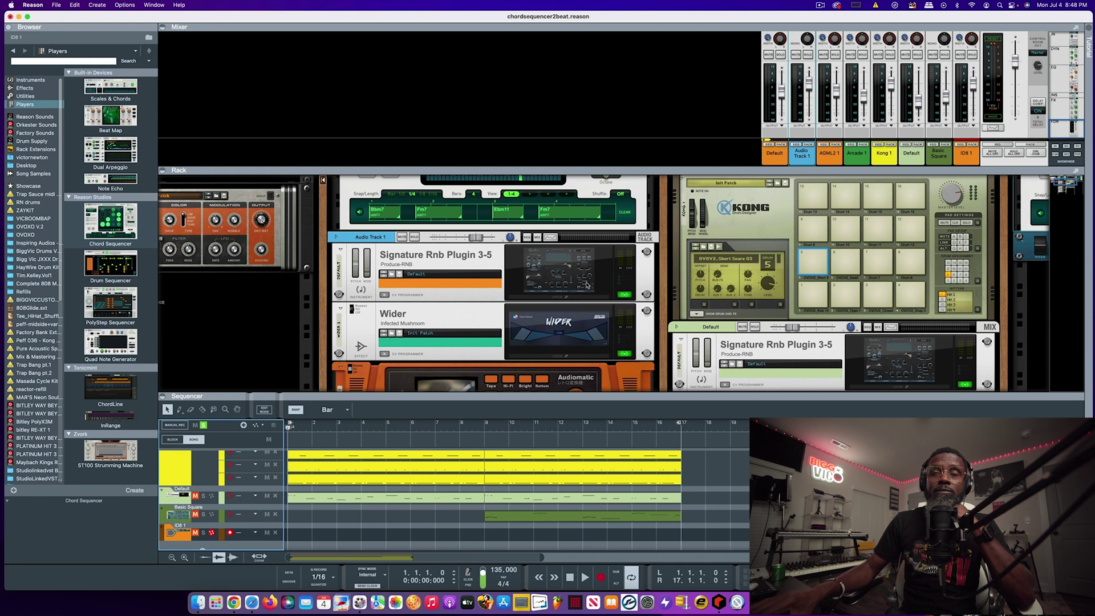
{"action": "left_click", "coordinate": [562, 297]}
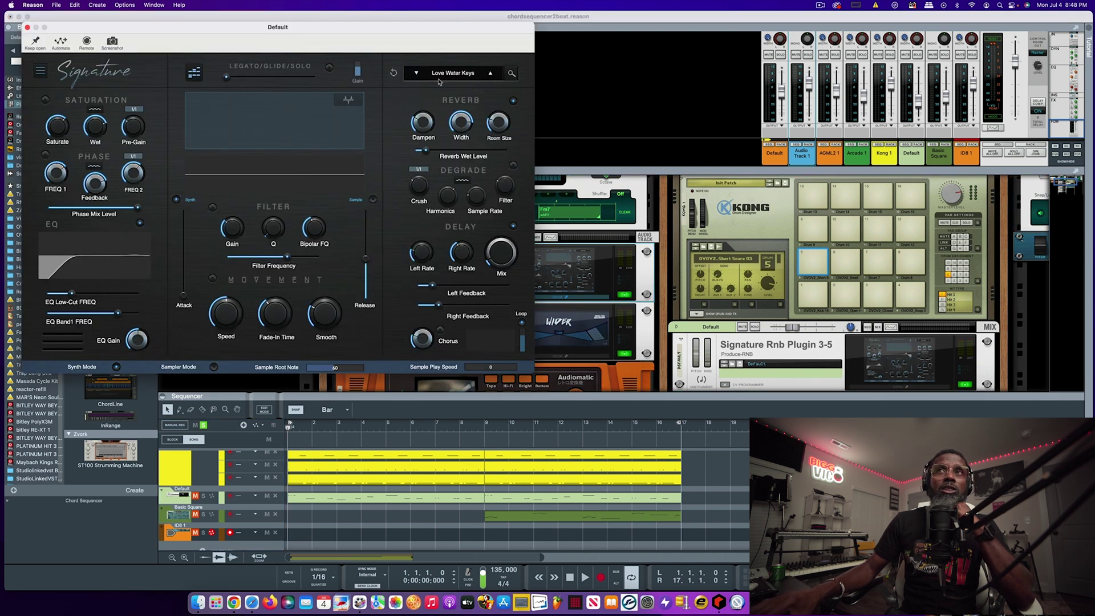
{"action": "left_click", "coordinate": [27, 27]}
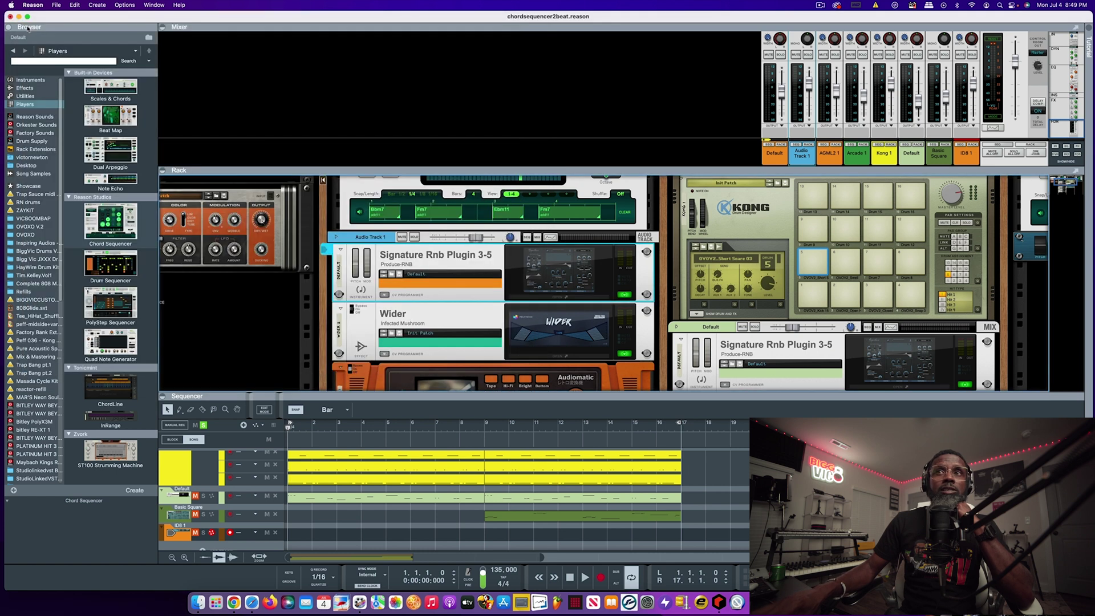
{"action": "scroll", "coordinate": [580, 334], "scroll_direction": "down", "scroll_amount": 5}
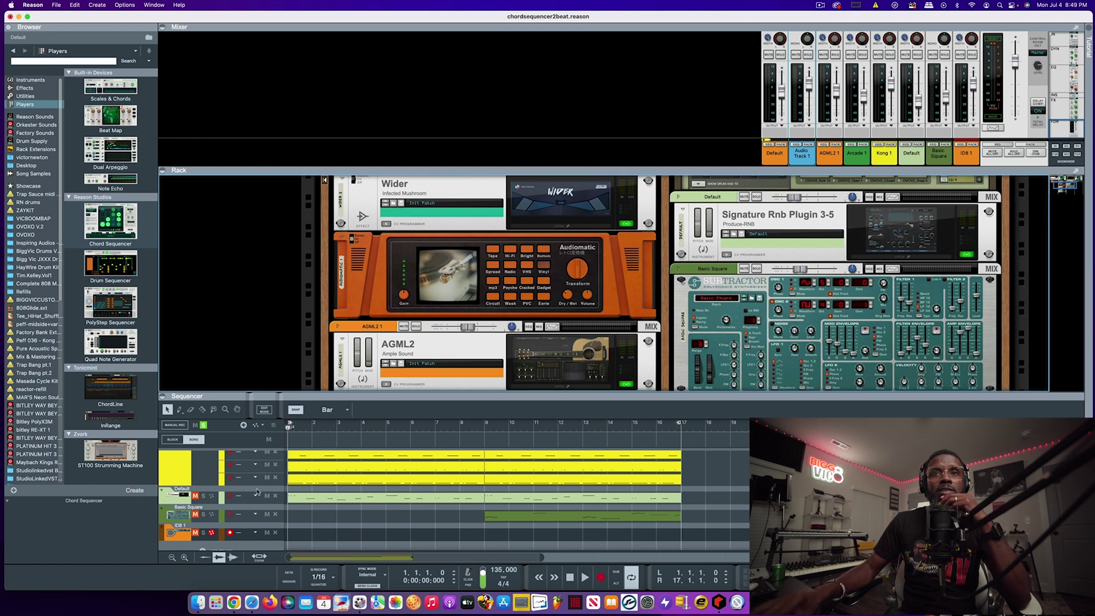
Play the soloed orange Default chord track with the sequencer area enlarged, and stop with the playhead back at the start
{"action": "scroll", "coordinate": [223, 469], "scroll_direction": "up", "scroll_amount": 2}
{"action": "scroll", "coordinate": [220, 482], "scroll_direction": "up", "scroll_amount": 3}
{"action": "scroll", "coordinate": [219, 486], "scroll_direction": "up", "scroll_amount": 5}
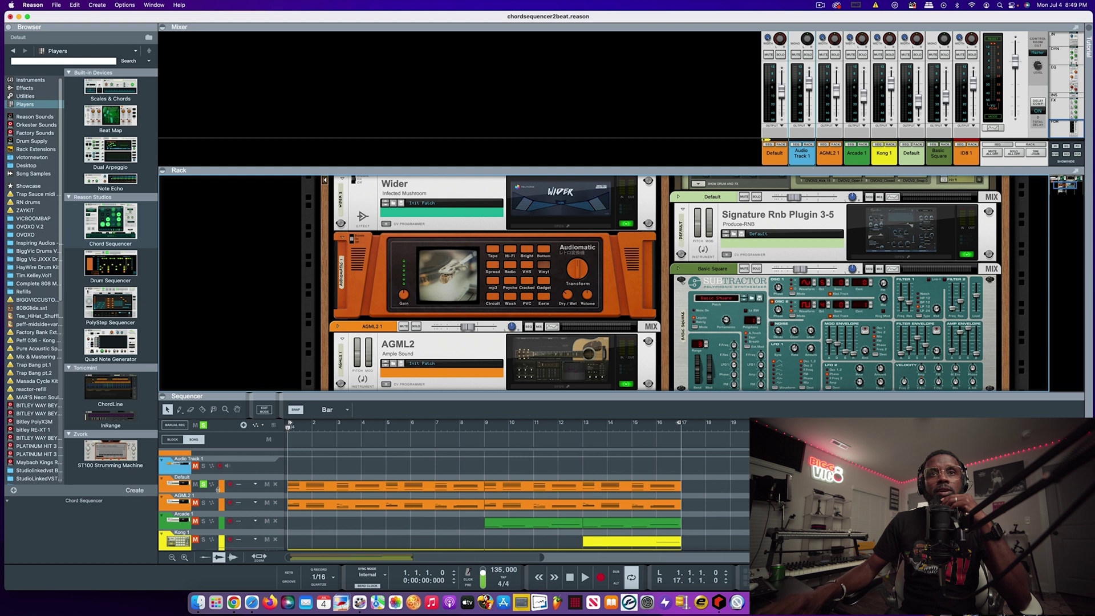
{"action": "left_click", "coordinate": [592, 575]}
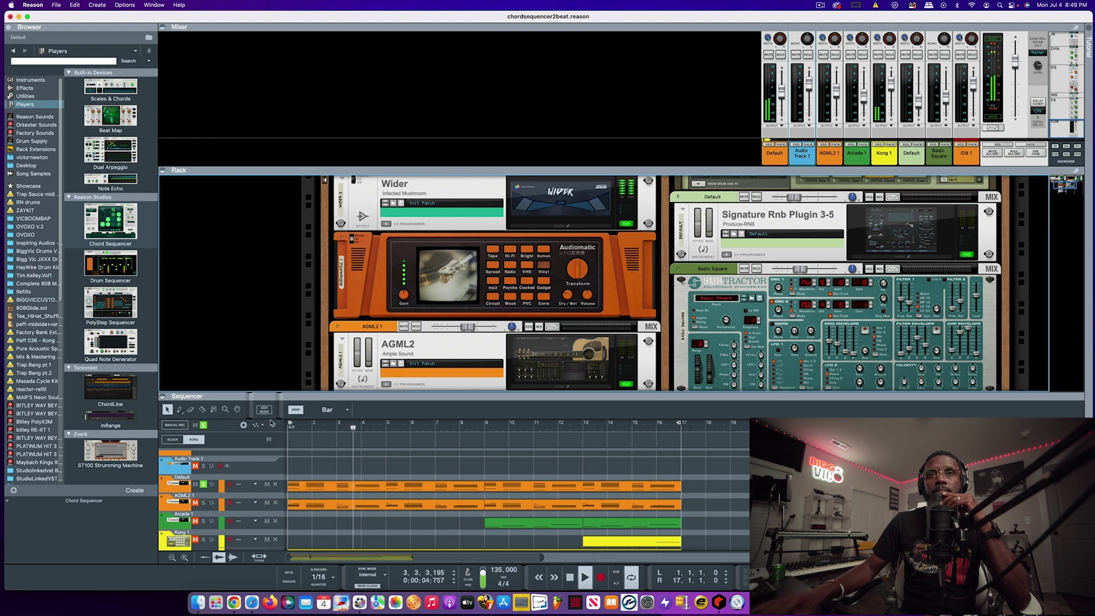
{"action": "left_click_drag", "start_coordinate": [267, 396], "coordinate": [265, 276]}
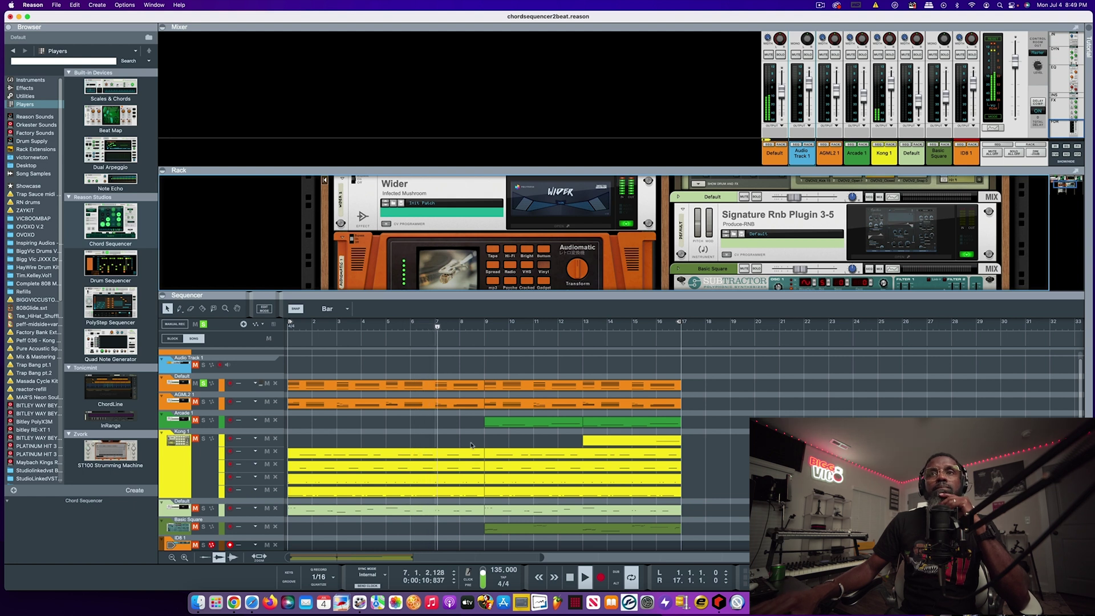
{"action": "left_click", "coordinate": [570, 578]}
{"action": "left_click", "coordinate": [571, 578]}
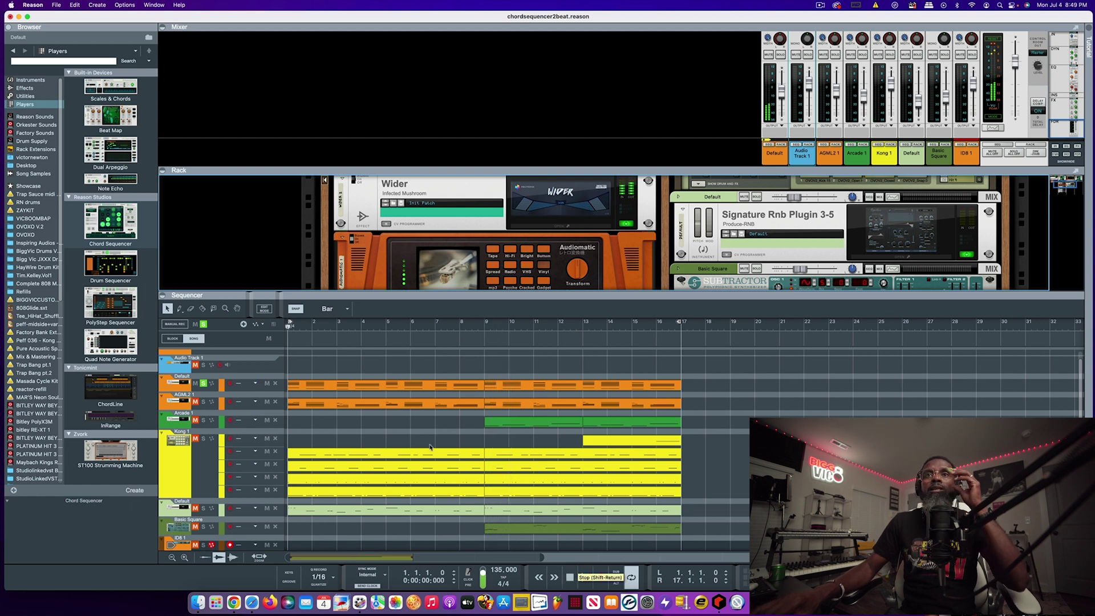
View the AGML2 acoustic guitar plugin's interface in the rack and close its window
{"action": "scroll", "coordinate": [391, 437], "scroll_direction": "up", "scroll_amount": 1}
{"action": "left_click_drag", "start_coordinate": [388, 295], "coordinate": [408, 355]}
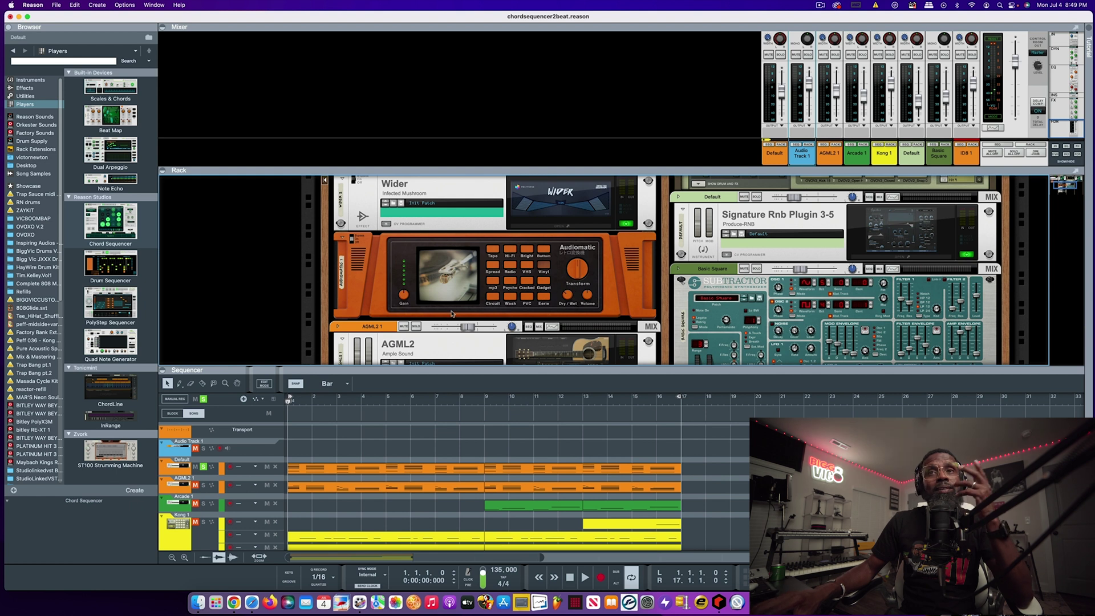
{"action": "scroll", "coordinate": [452, 314], "scroll_direction": "down", "scroll_amount": 3}
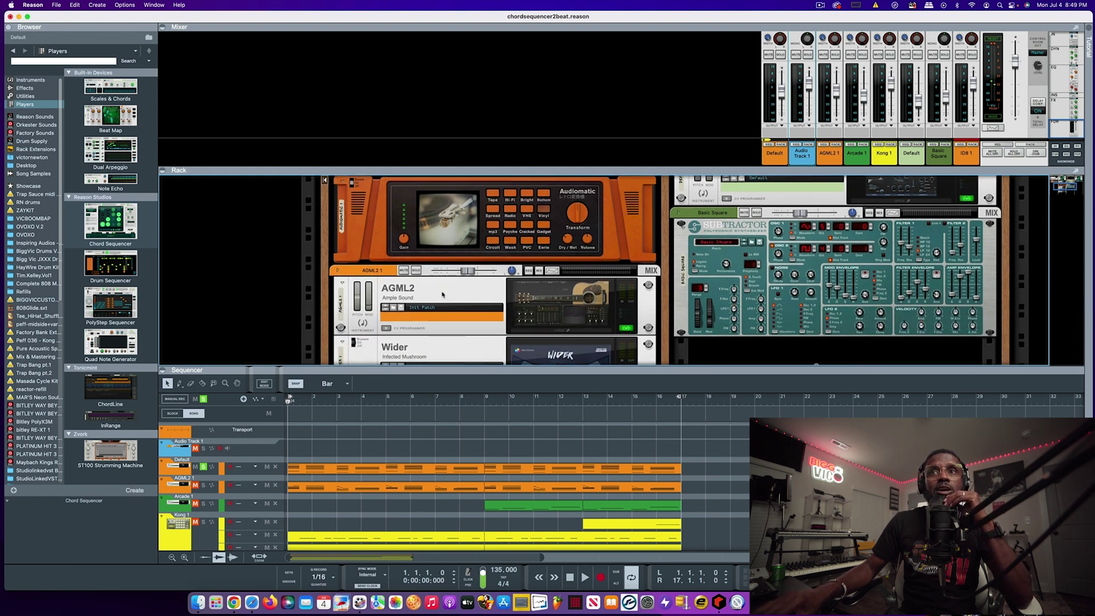
{"action": "left_click", "coordinate": [542, 332]}
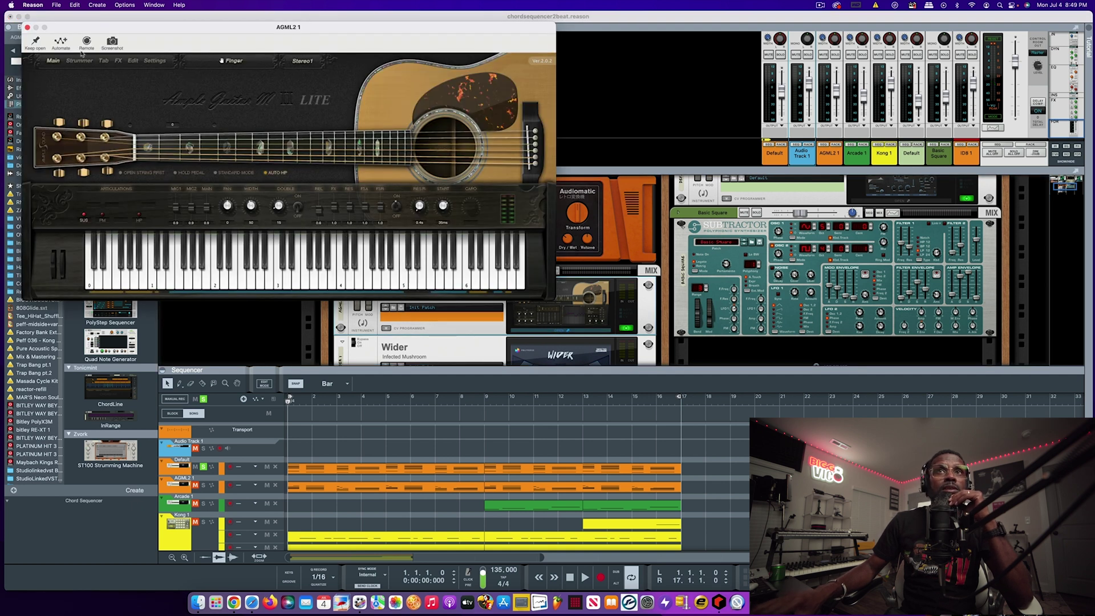
{"action": "left_click", "coordinate": [27, 27]}
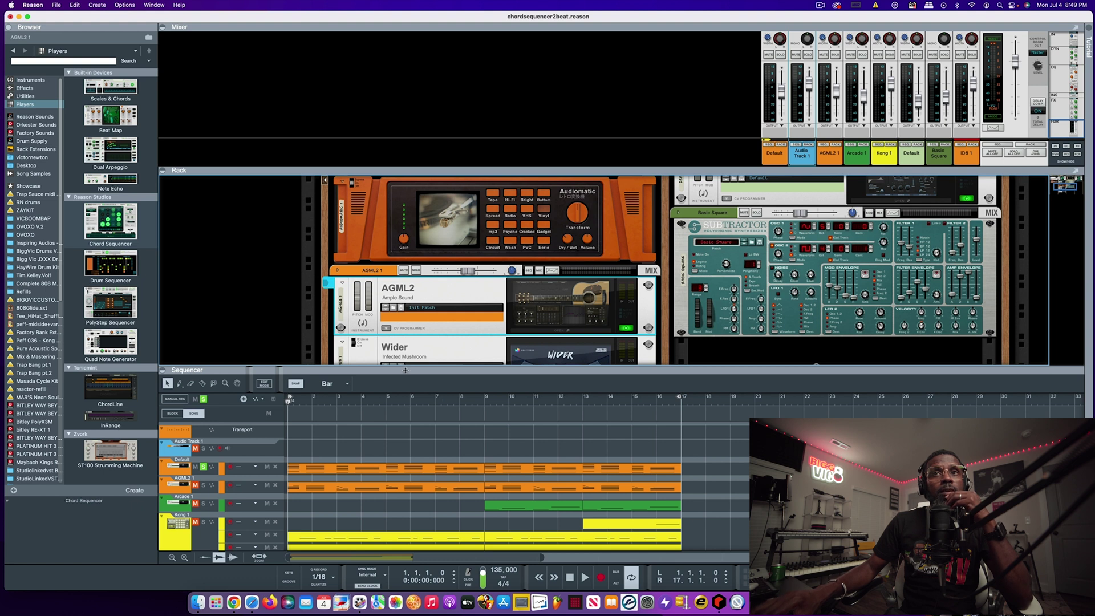
Solo the AGML2 1 guitar track and open its first clip for note editing
{"action": "left_click_drag", "start_coordinate": [405, 370], "coordinate": [405, 296]}
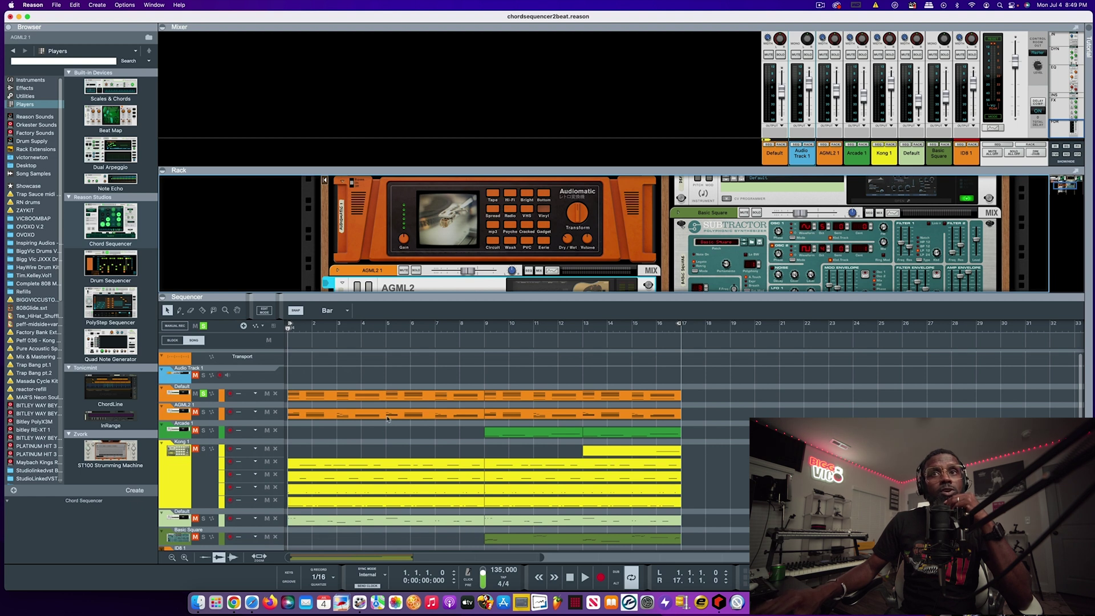
{"action": "left_click", "coordinate": [202, 419]}
{"action": "double_click", "coordinate": [347, 414]}
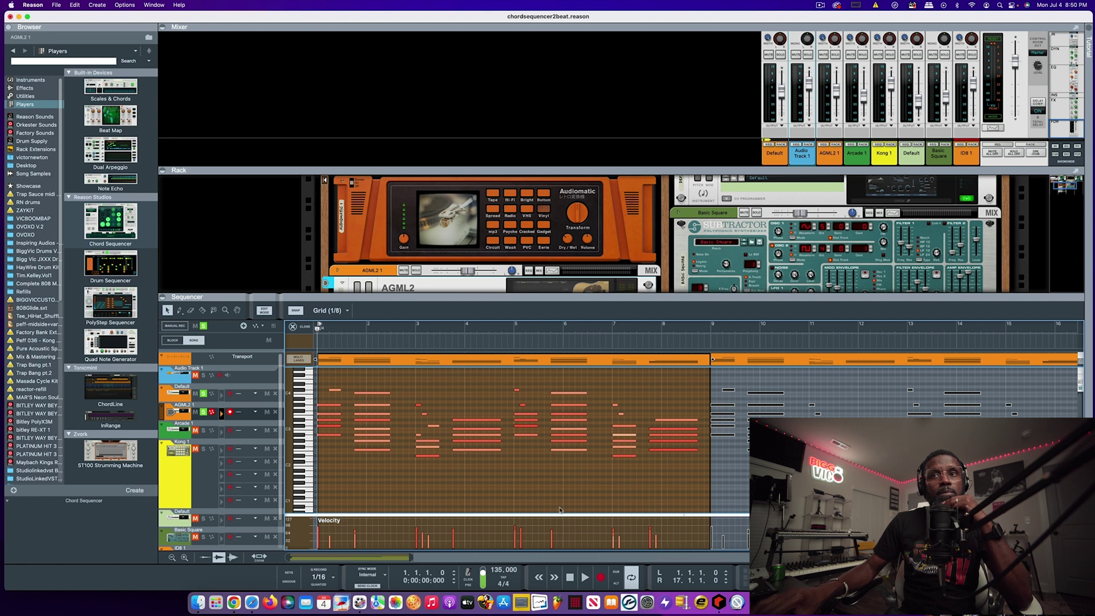
Play the guitar clip along with the soloed chord track, and stop with the playhead back at the start
{"action": "left_click_drag", "start_coordinate": [459, 300], "coordinate": [459, 259]}
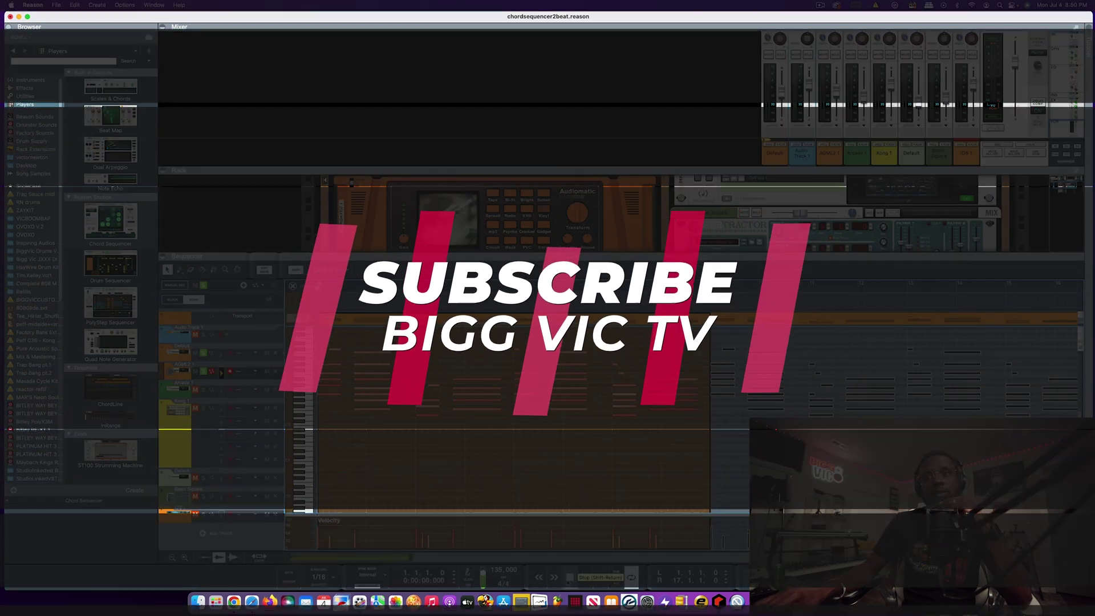
{"action": "left_click", "coordinate": [585, 577]}
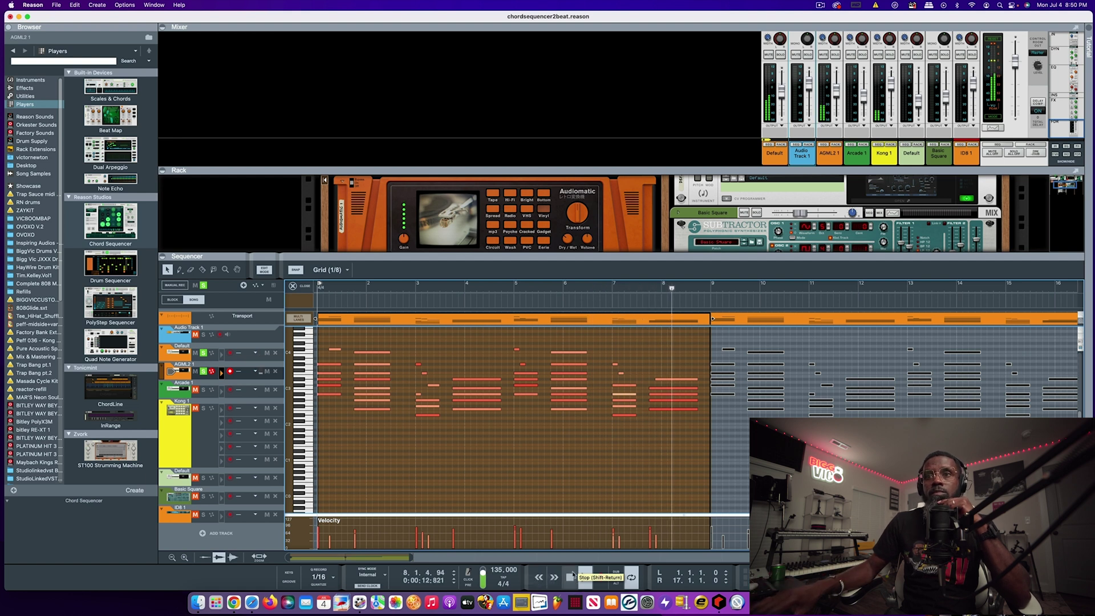
{"action": "double_click", "coordinate": [570, 577]}
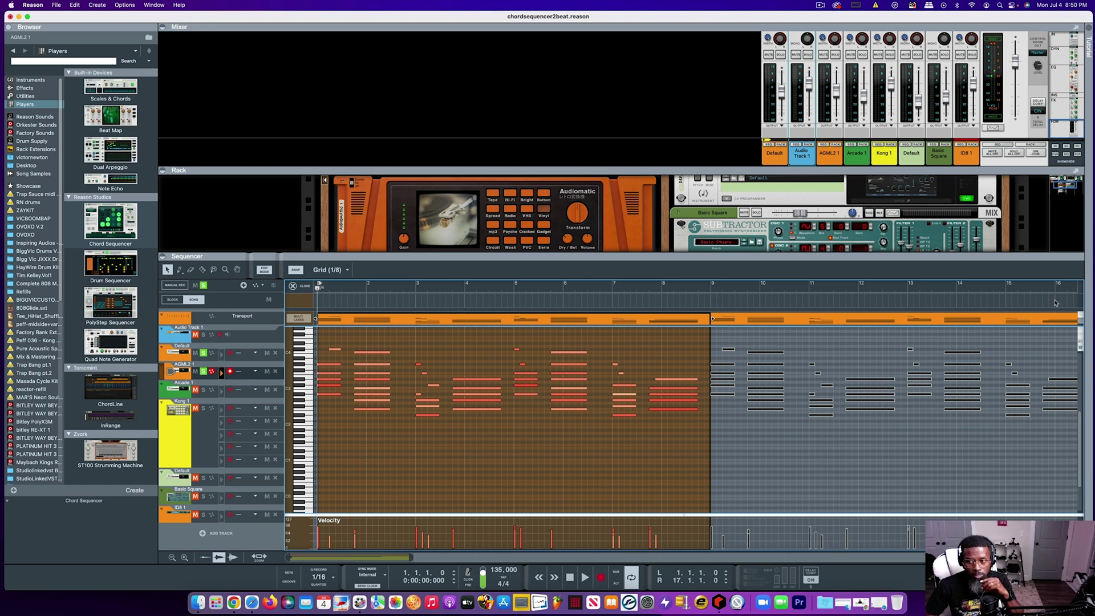
Move the right loop locator to bar 9 and enlarge the sequencer area
{"action": "scroll", "coordinate": [902, 411], "scroll_direction": "right", "scroll_amount": 5}
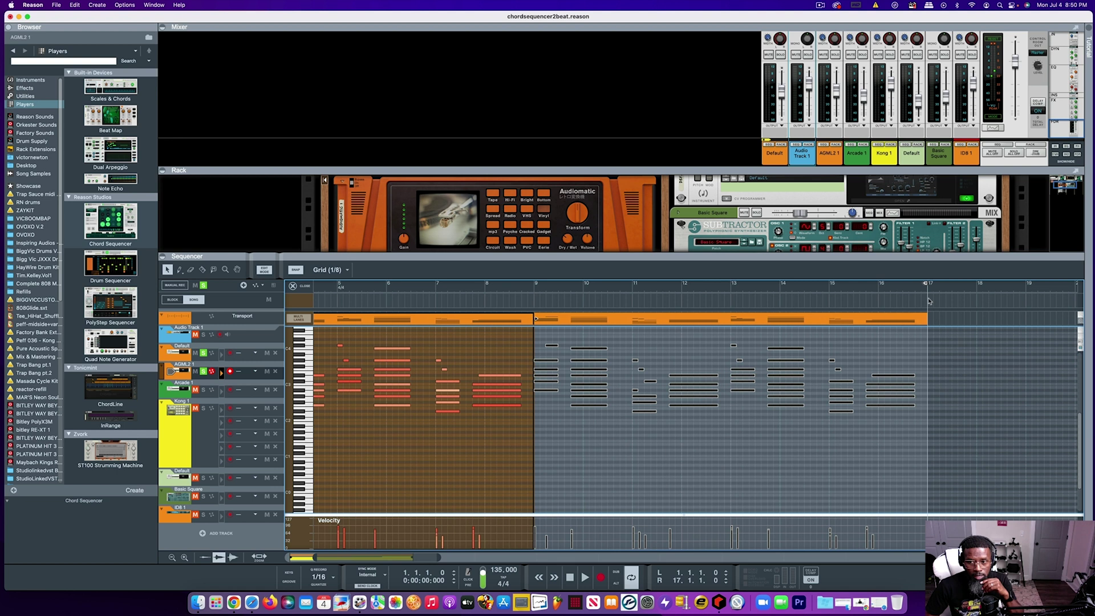
{"action": "left_click_drag", "start_coordinate": [926, 284], "coordinate": [527, 263]}
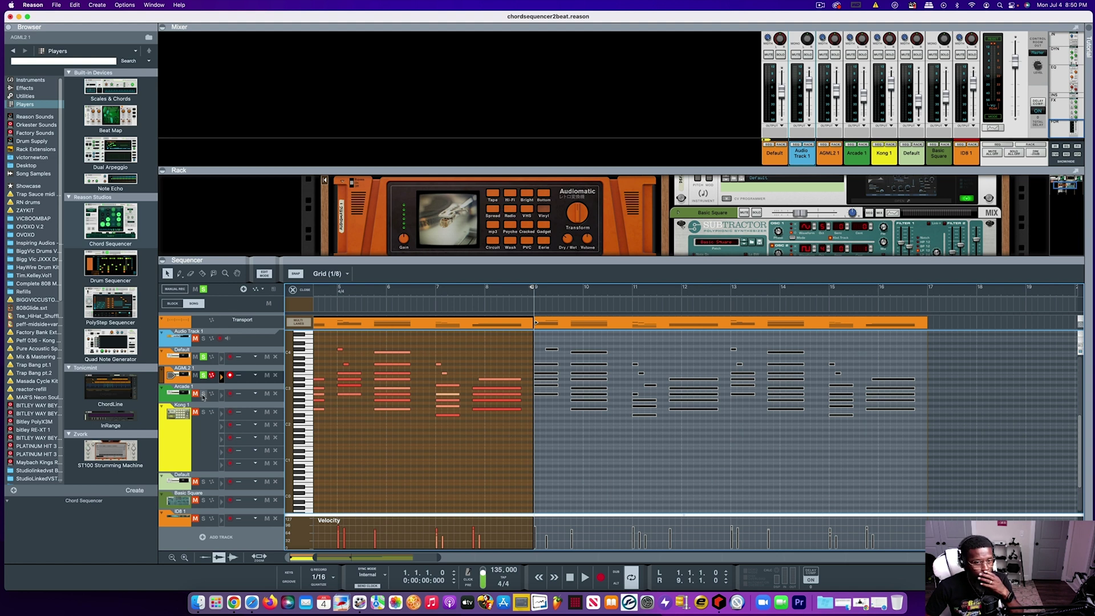
{"action": "left_click_drag", "start_coordinate": [289, 258], "coordinate": [290, 215]}
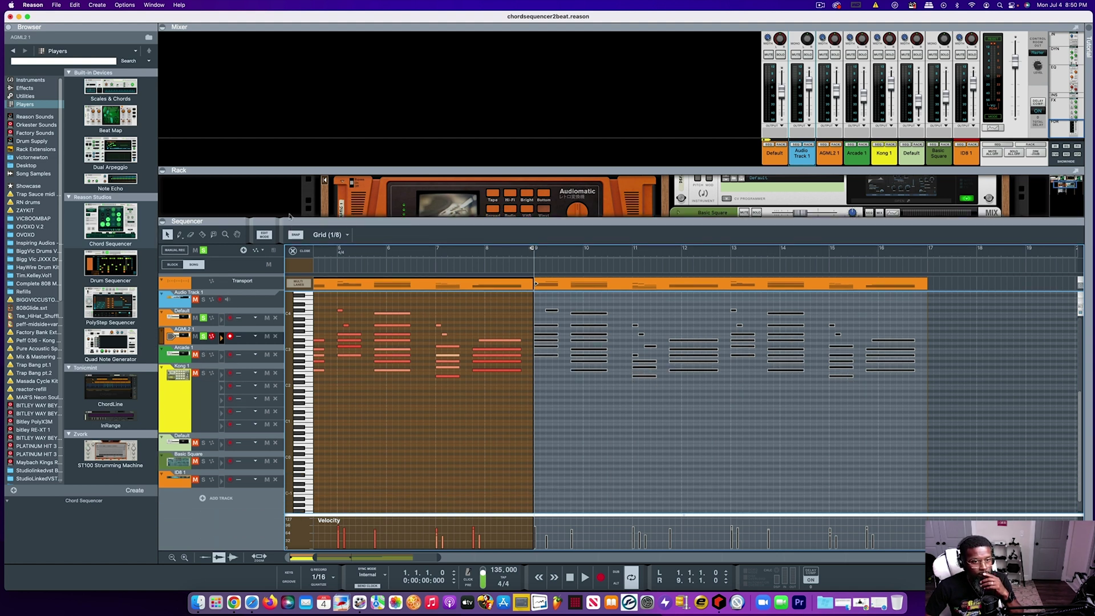
Solo the Kong 1 drum track and close the note editor to return to the full arrangement
{"action": "left_click", "coordinate": [206, 406]}
{"action": "scroll", "coordinate": [589, 369], "scroll_direction": "up", "scroll_amount": 5}
{"action": "scroll", "coordinate": [592, 369], "scroll_direction": "left", "scroll_amount": 3}
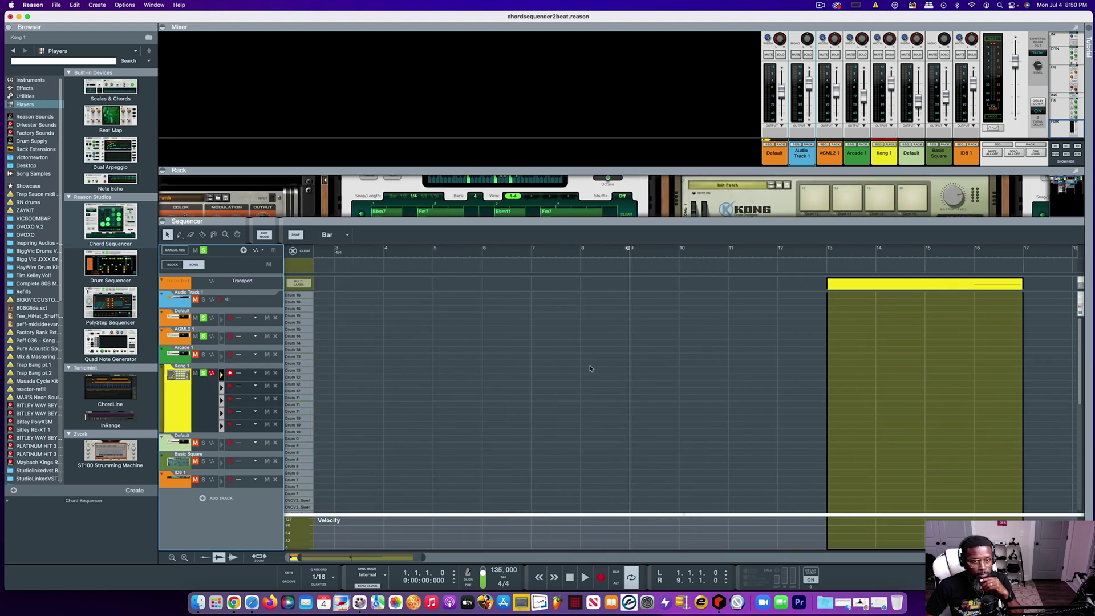
{"action": "left_click", "coordinate": [293, 252]}
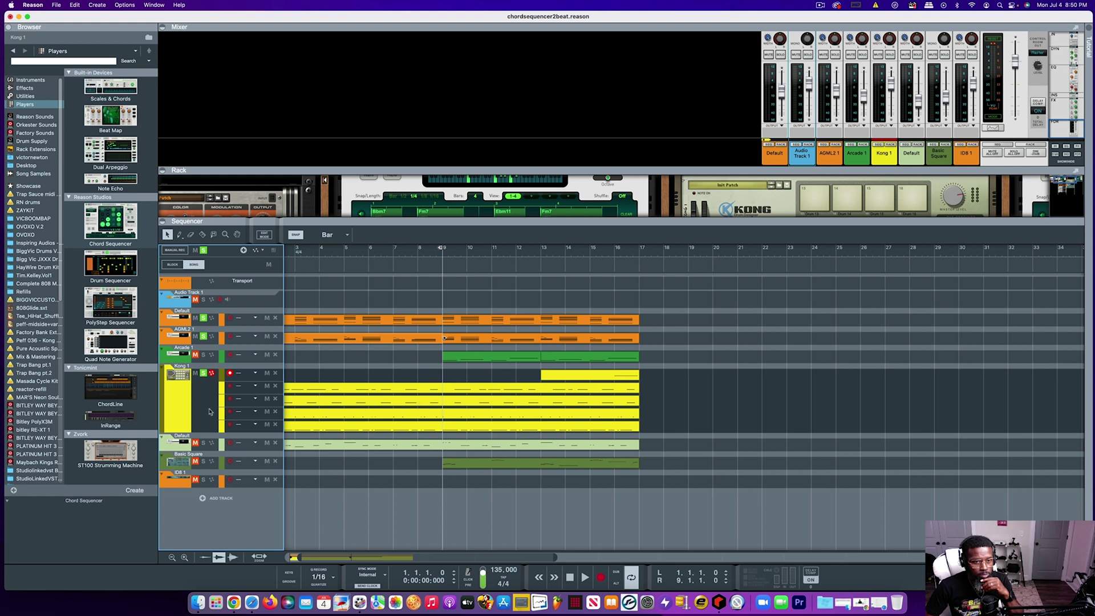
Play the eight-bar loop of soloed chords, guitar and Kong drums while showing their rack devices, and stop back at the start
{"action": "left_click", "coordinate": [584, 578]}
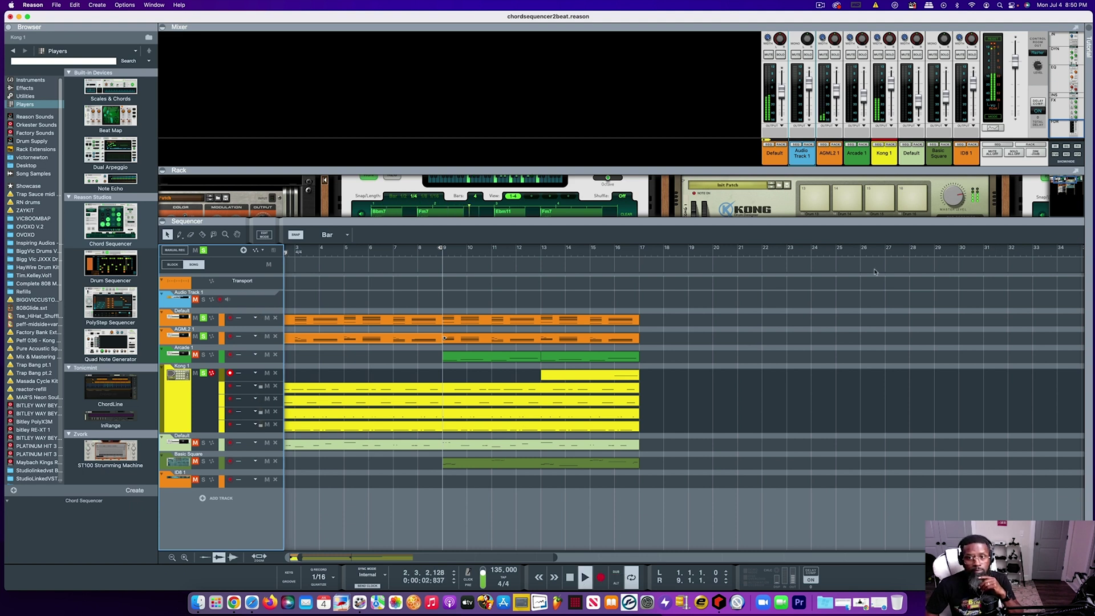
{"action": "left_click_drag", "start_coordinate": [830, 222], "coordinate": [833, 378]}
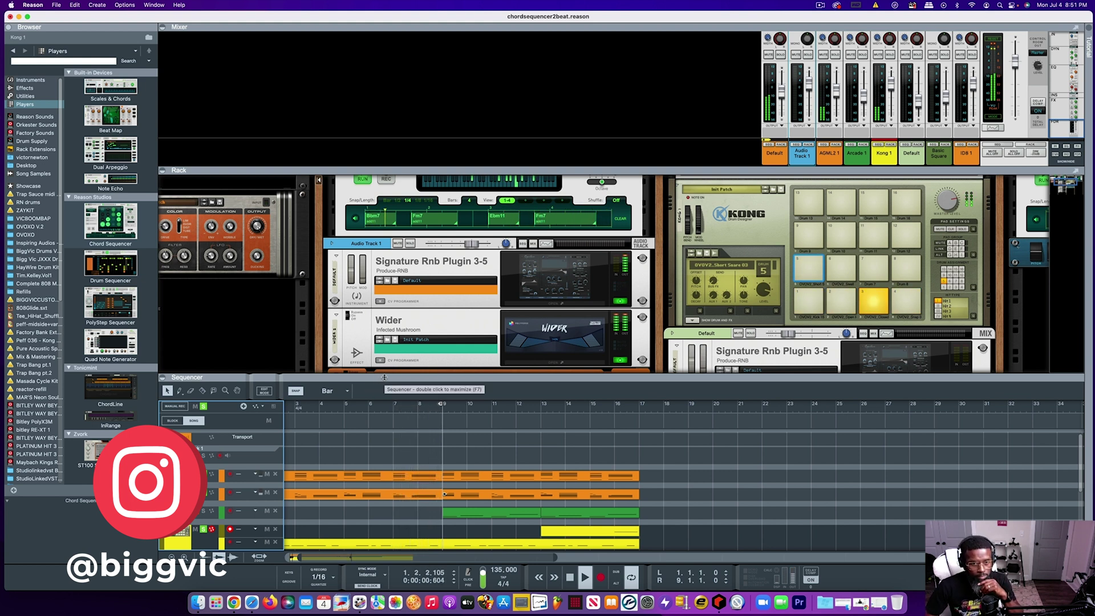
{"action": "left_click_drag", "start_coordinate": [374, 168], "coordinate": [373, 82]}
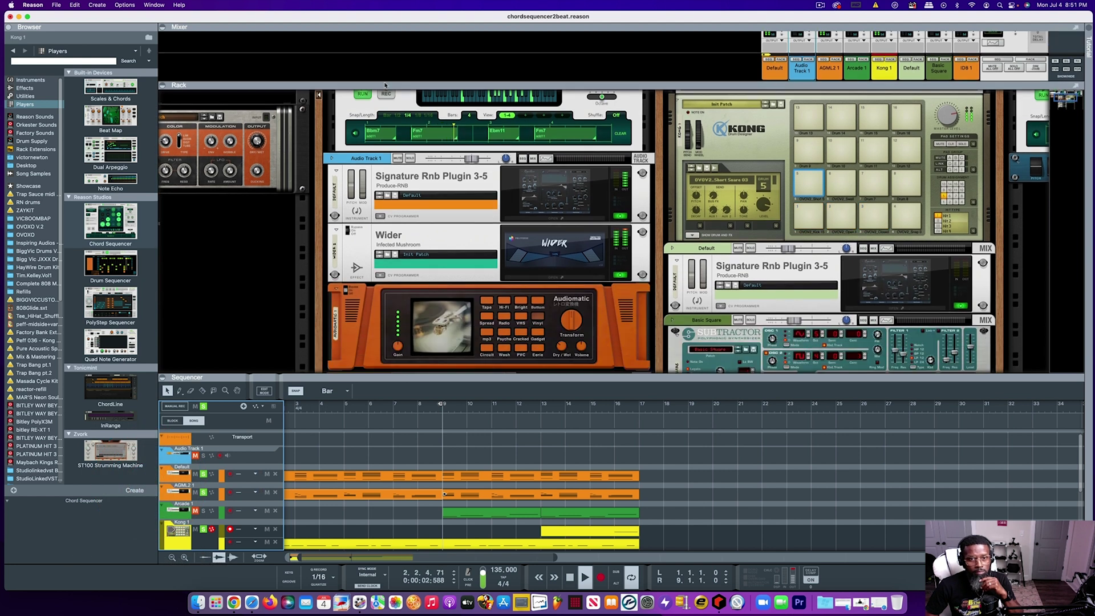
{"action": "scroll", "coordinate": [446, 225], "scroll_direction": "up", "scroll_amount": 3}
{"action": "scroll", "coordinate": [446, 226], "scroll_direction": "down", "scroll_amount": 4}
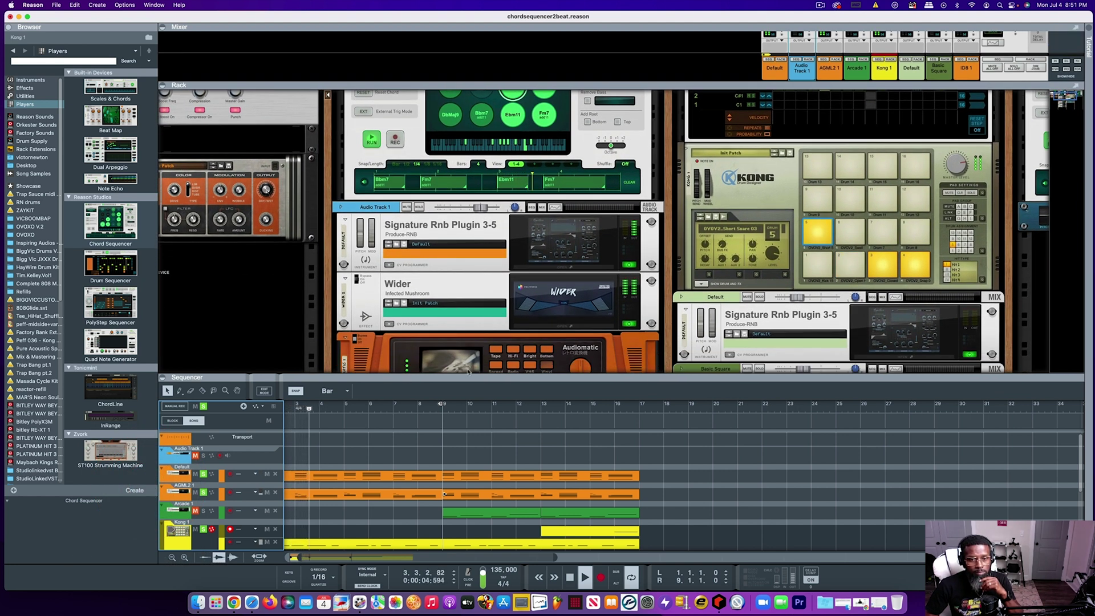
{"action": "left_click_drag", "start_coordinate": [485, 376], "coordinate": [485, 285]}
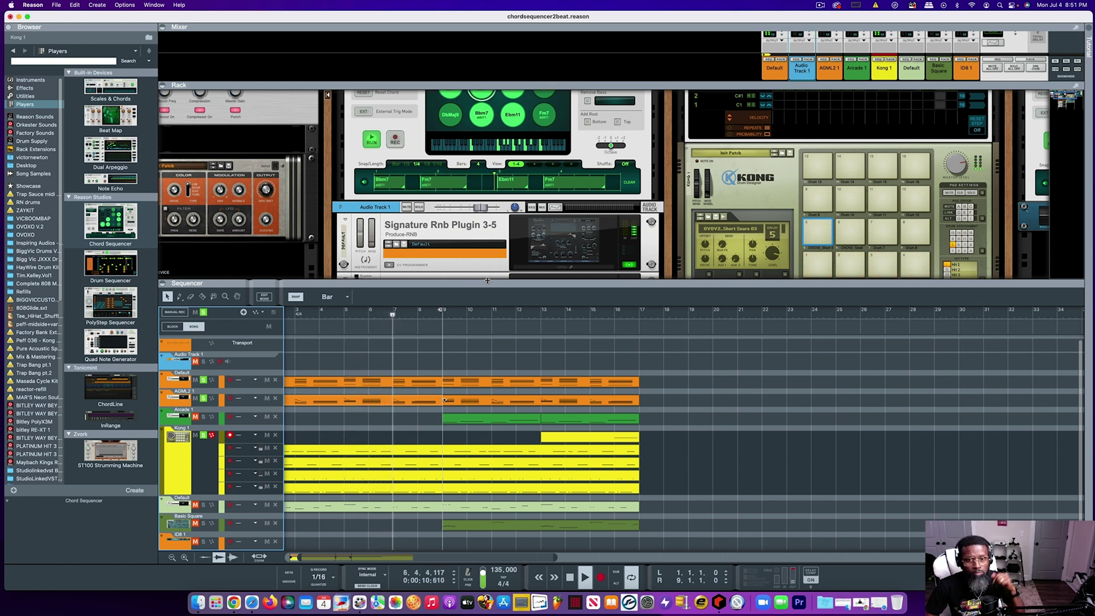
{"action": "left_click_drag", "start_coordinate": [489, 283], "coordinate": [491, 266]}
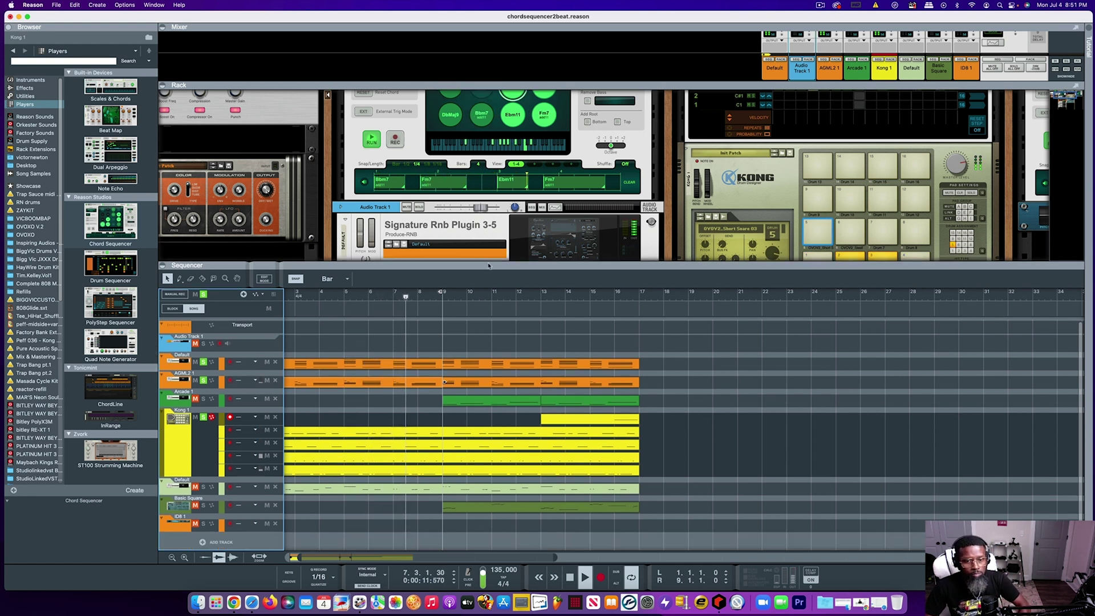
{"action": "left_click", "coordinate": [570, 578]}
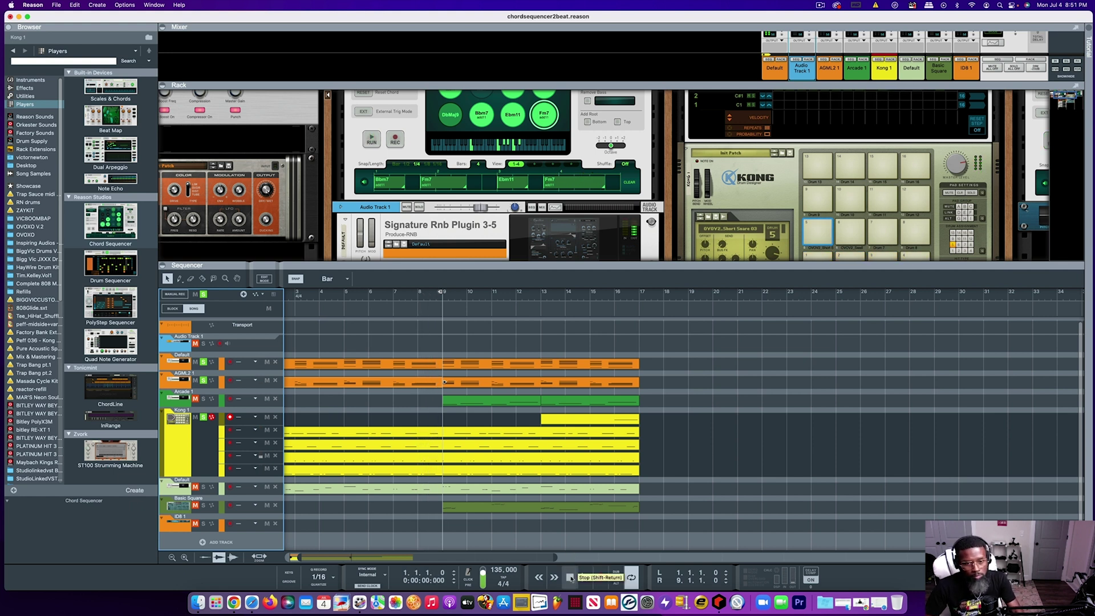
View the bass preset in the light green Default track's Signature Rnb Plugin and close the plugin window
{"action": "left_click_drag", "start_coordinate": [456, 265], "coordinate": [438, 226]}
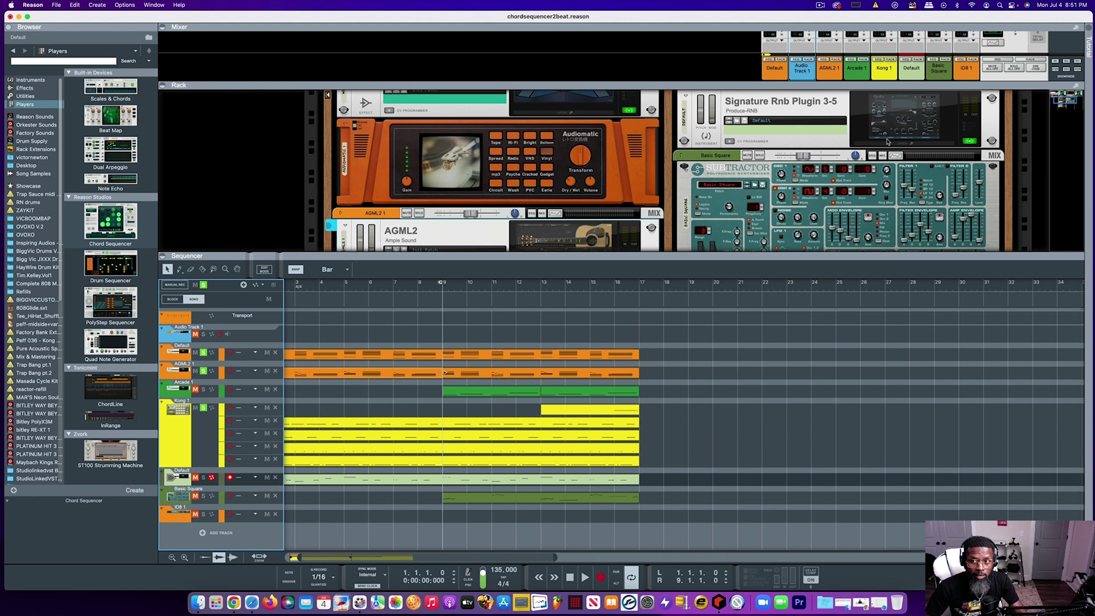
{"action": "left_click", "coordinate": [887, 144]}
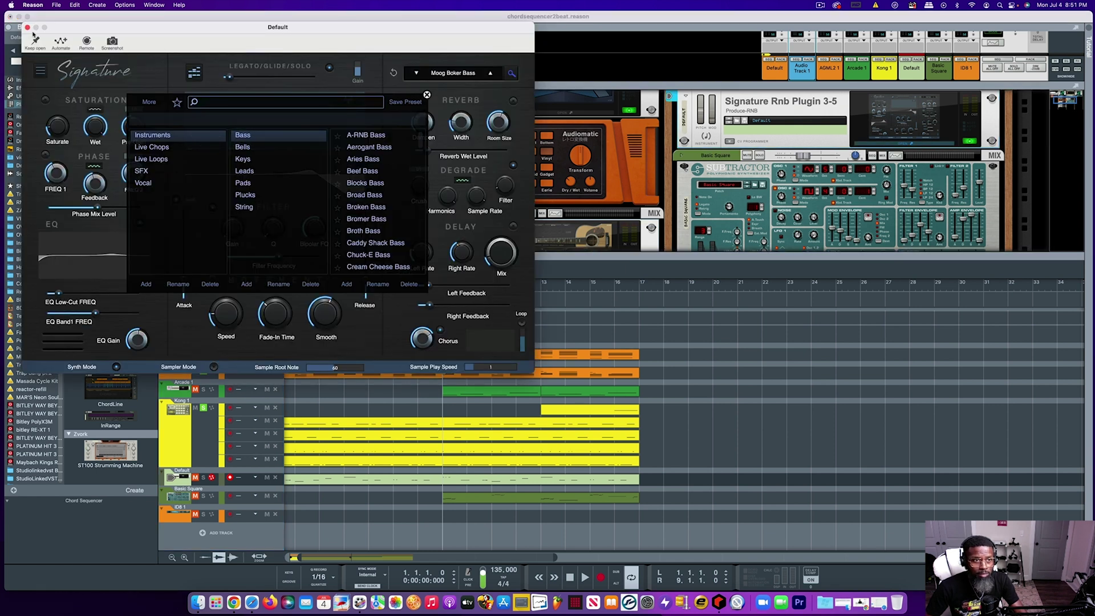
{"action": "left_click", "coordinate": [26, 28]}
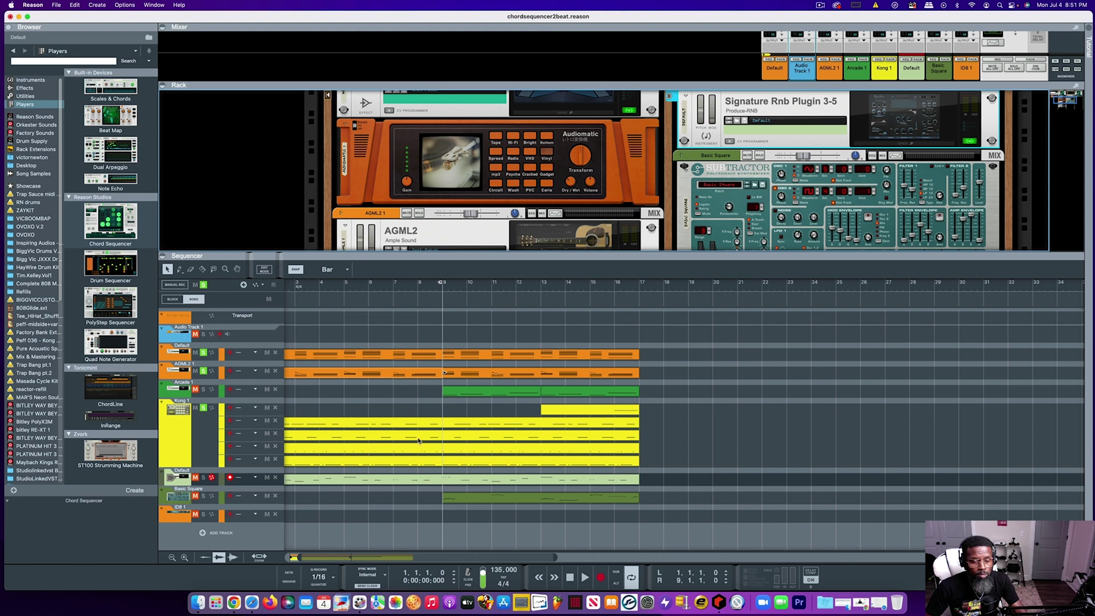
Open the orange Default track's first clip for note editing and show the light green Default bass track's notes with it
{"action": "scroll", "coordinate": [447, 441], "scroll_direction": "left", "scroll_amount": 3}
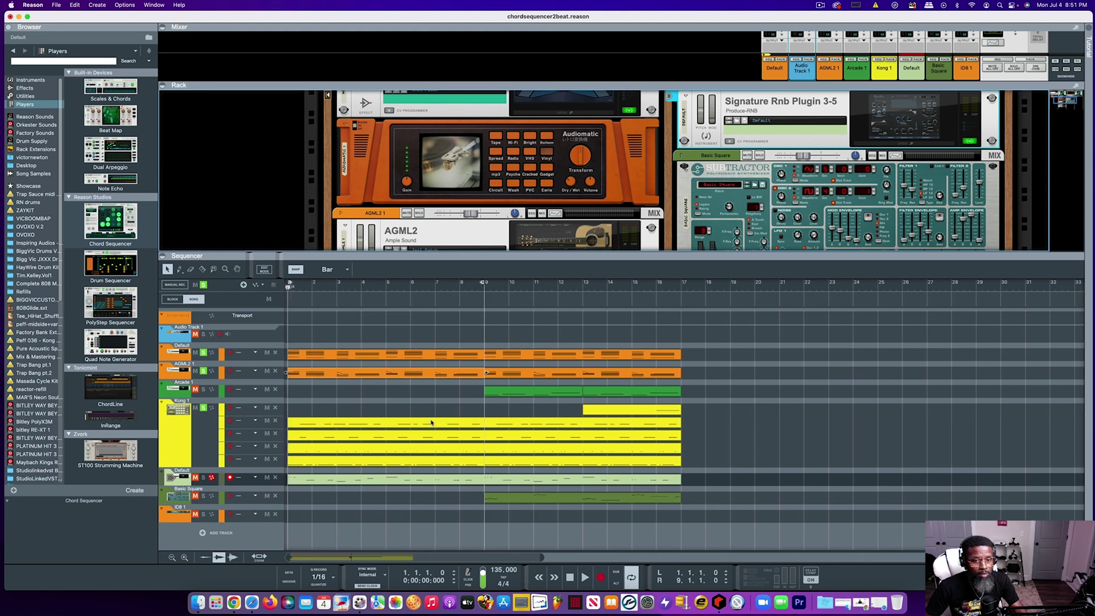
{"action": "double_click", "coordinate": [391, 358]}
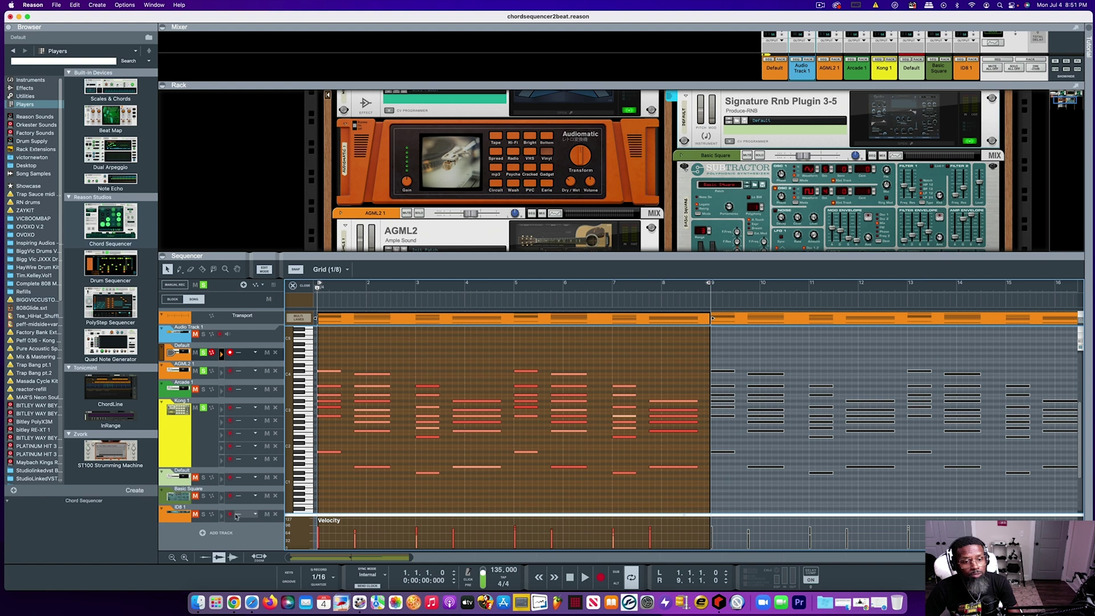
{"action": "left_click", "coordinate": [221, 480]}
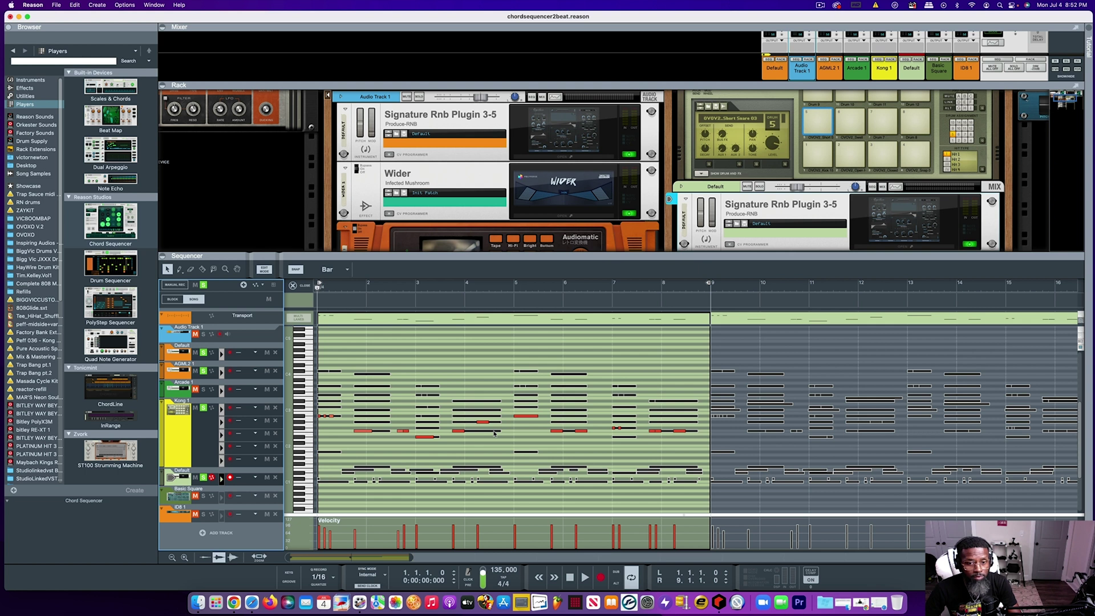
Show both eight-bar sections in the note editor, play the loop with the light green Default bass, and stop back at the start
{"action": "left_click_drag", "start_coordinate": [410, 558], "coordinate": [464, 557]}
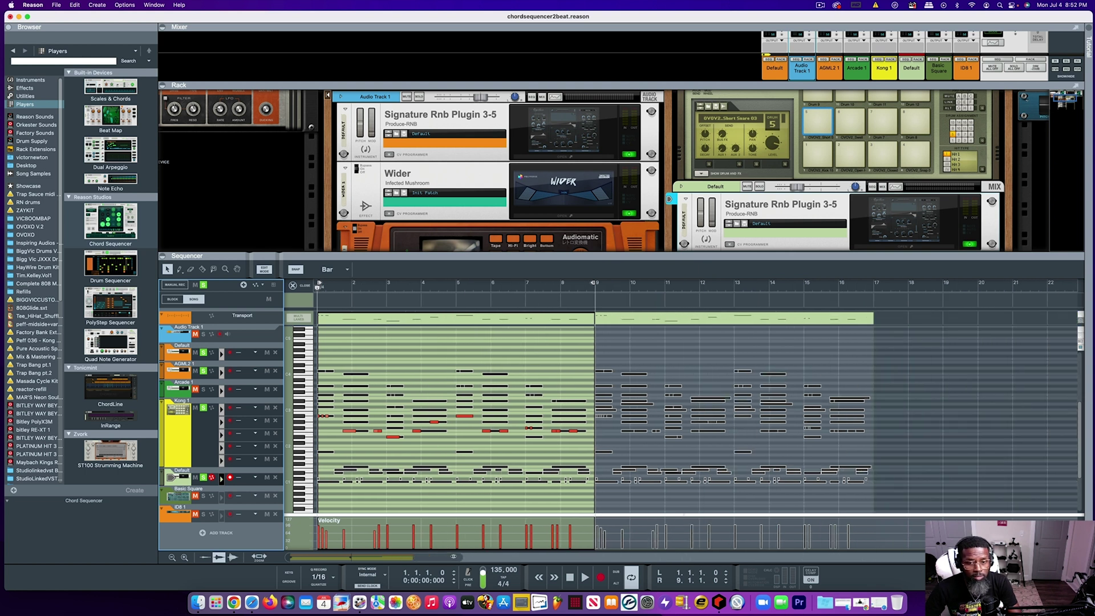
{"action": "left_click", "coordinate": [586, 578]}
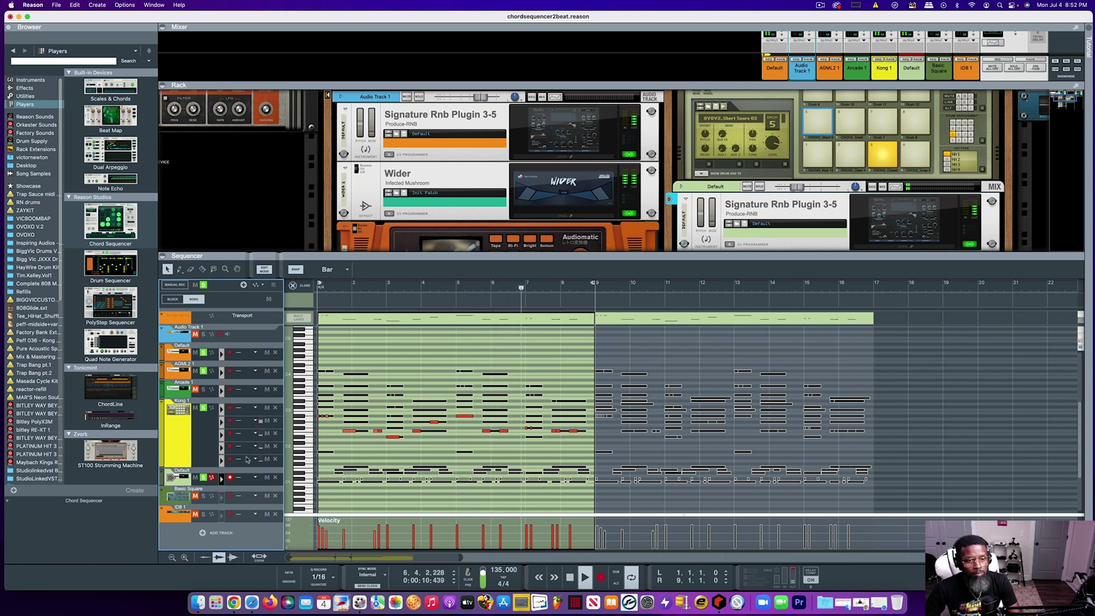
{"action": "left_click", "coordinate": [571, 578]}
{"action": "left_click", "coordinate": [571, 578]}
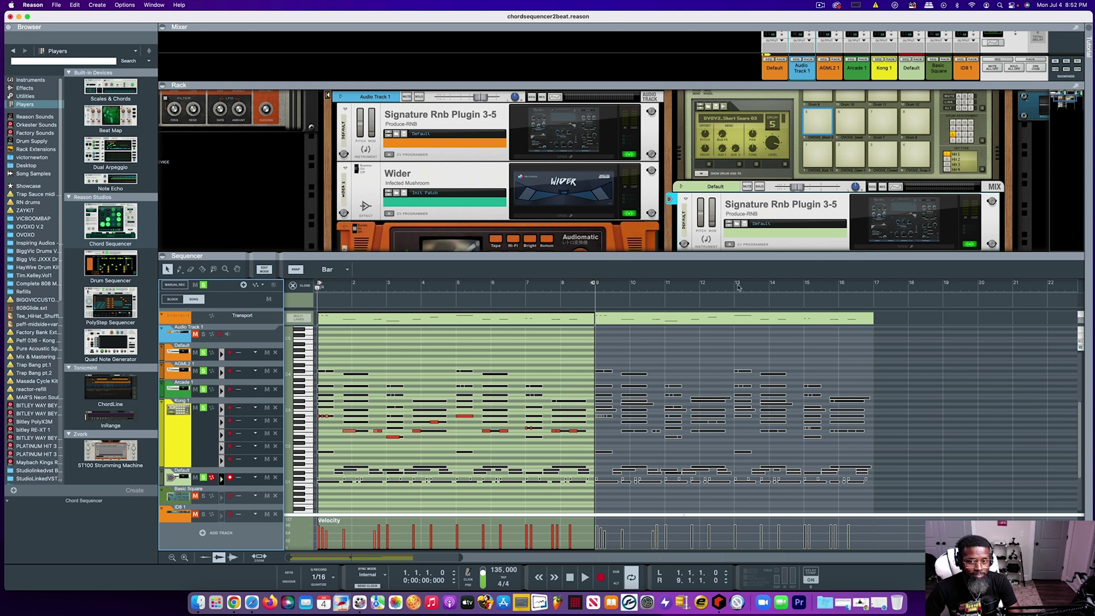
Open the Arcade 1 plugin from an enlarged rack, view the That Look kit and its session key options, and close the plugin window
{"action": "left_click_drag", "start_coordinate": [732, 254], "coordinate": [725, 362]}
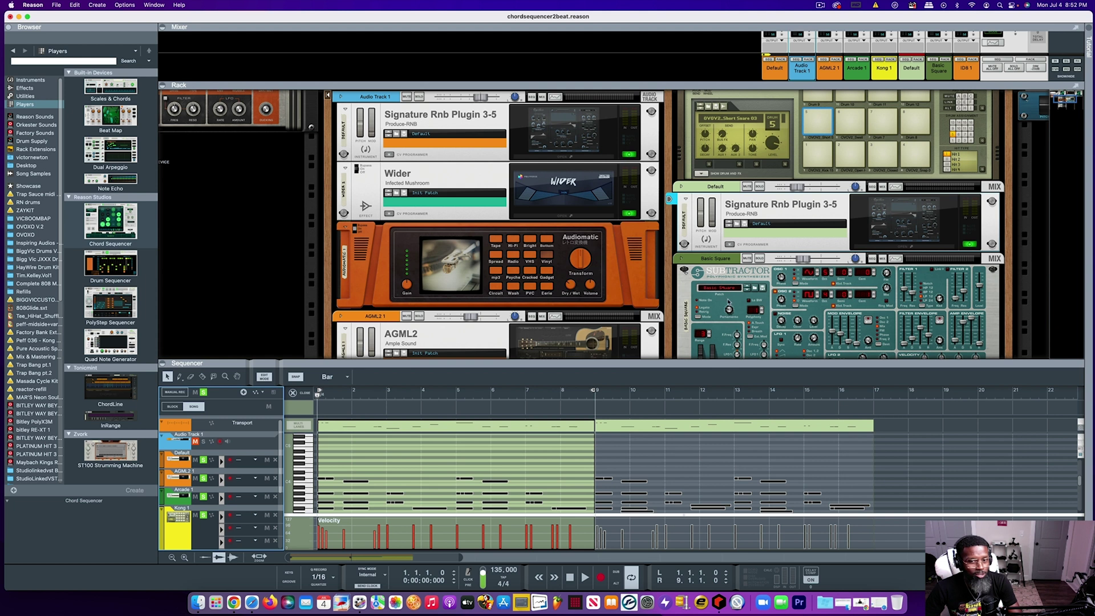
{"action": "scroll", "coordinate": [733, 290], "scroll_direction": "down", "scroll_amount": 8}
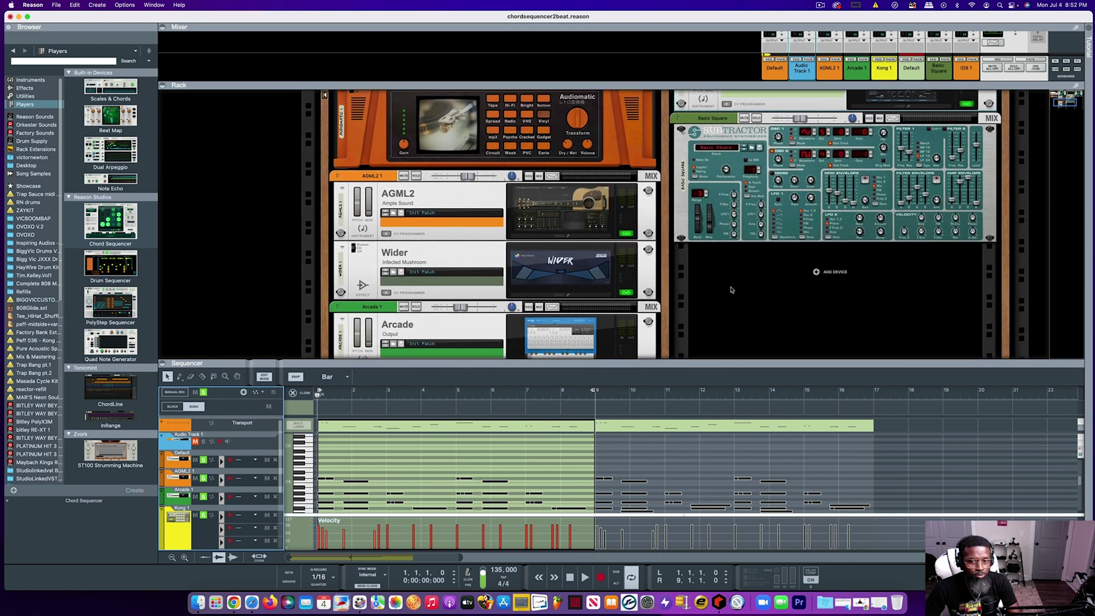
{"action": "scroll", "coordinate": [732, 289], "scroll_direction": "down", "scroll_amount": 4}
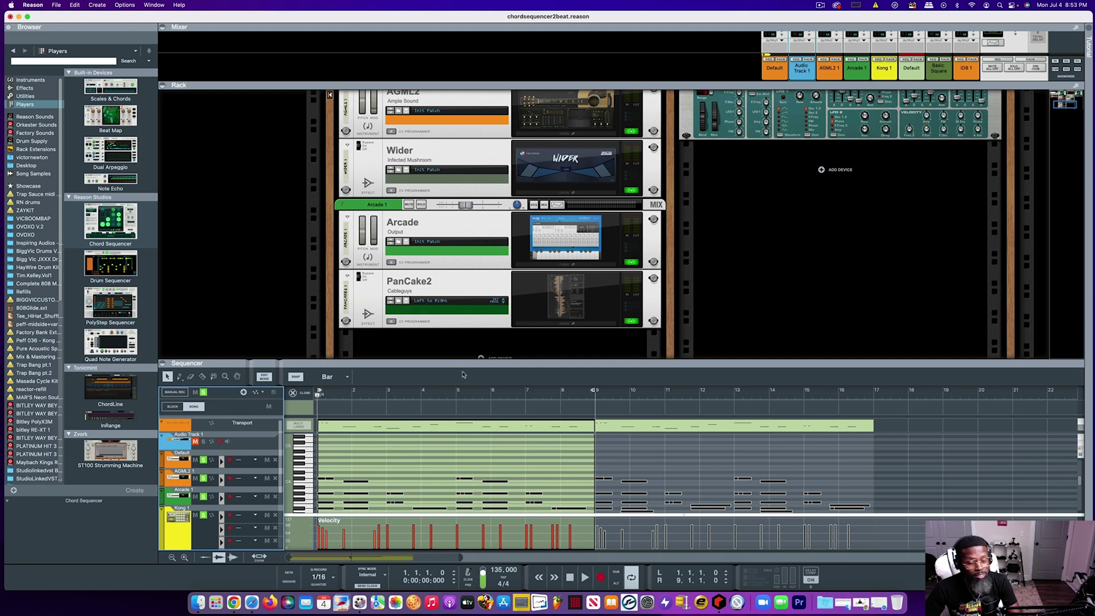
{"action": "left_click", "coordinate": [572, 268]}
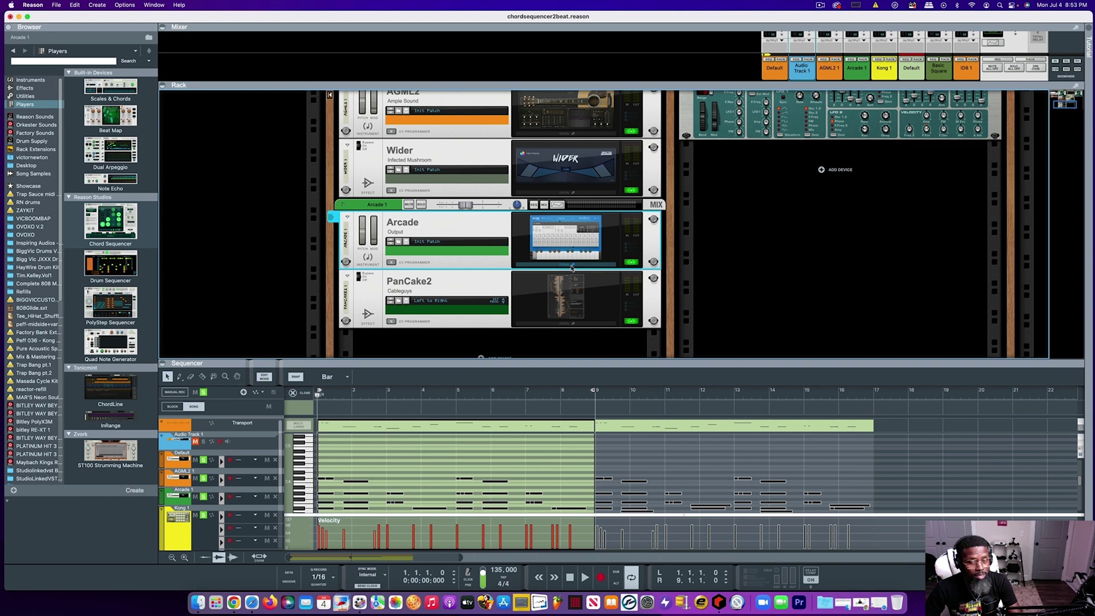
{"action": "left_click", "coordinate": [572, 268]}
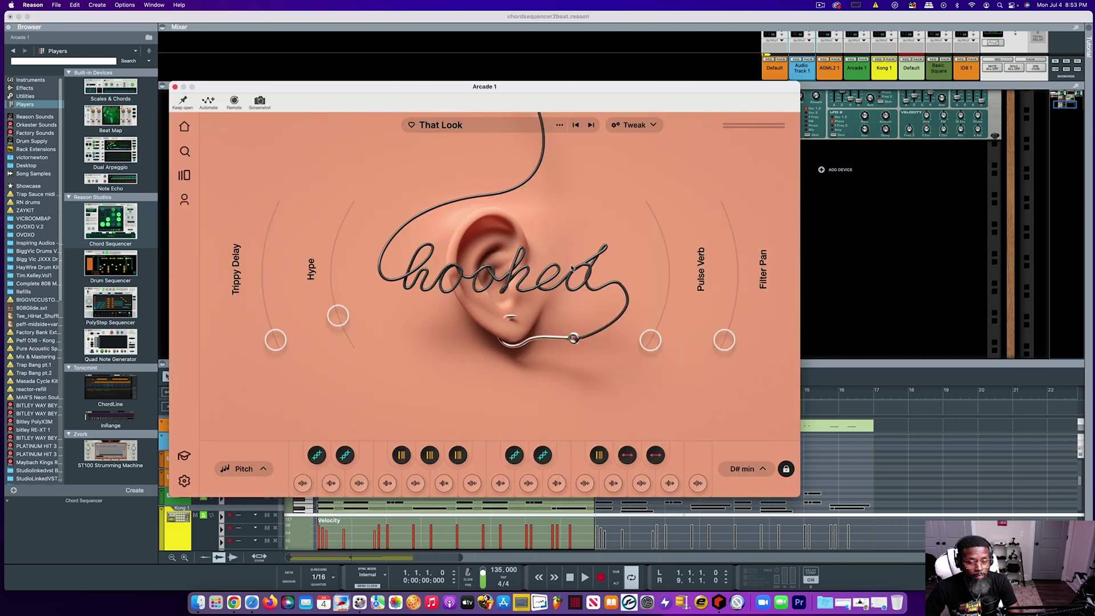
{"action": "left_click", "coordinate": [763, 470]}
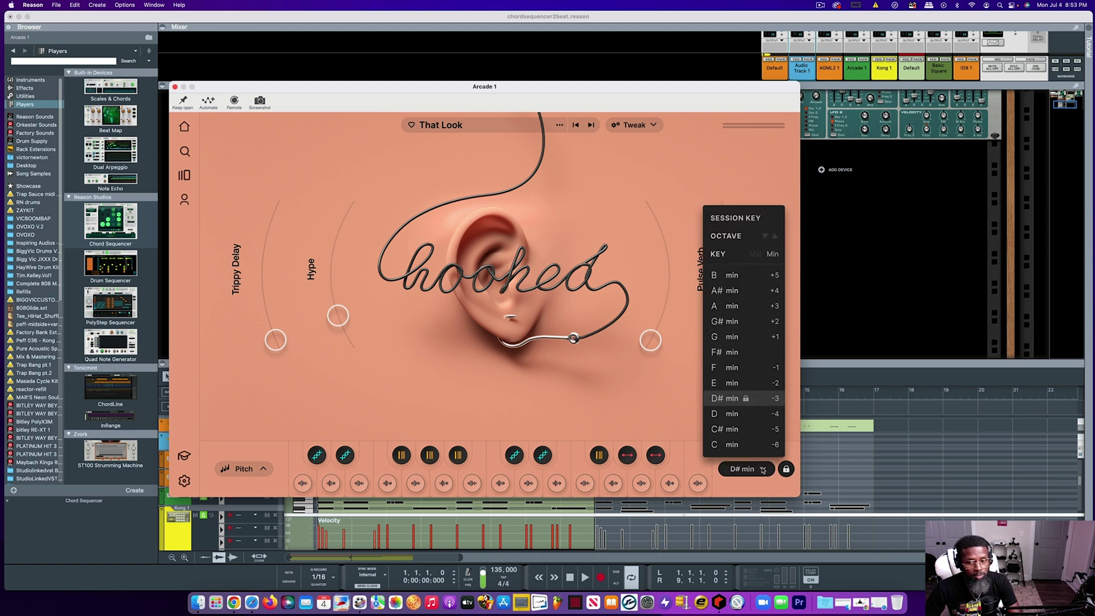
{"action": "left_click", "coordinate": [699, 398]}
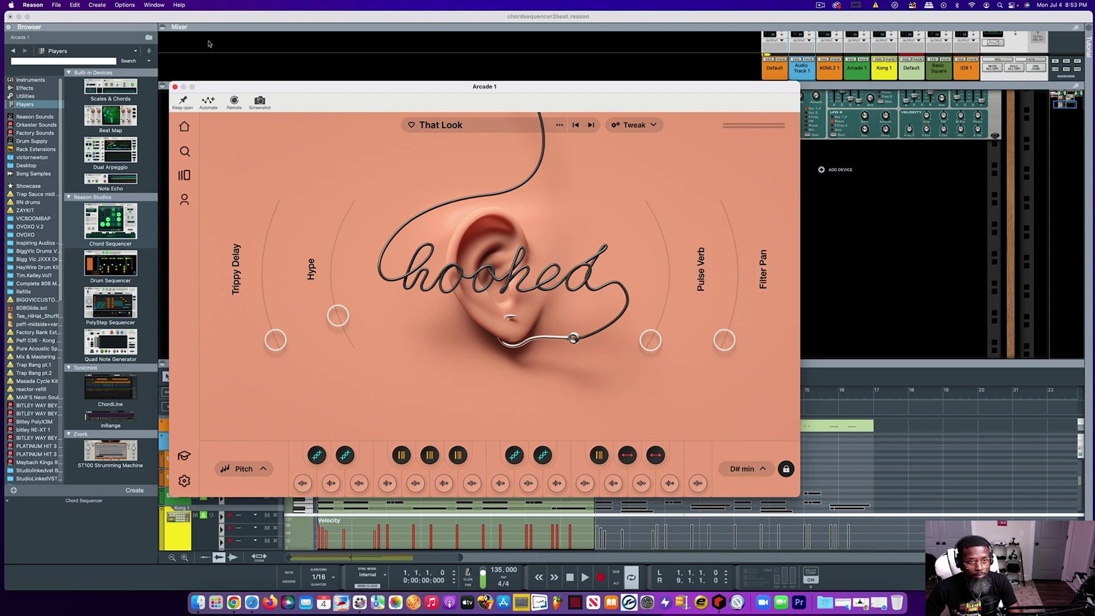
{"action": "left_click", "coordinate": [175, 87]}
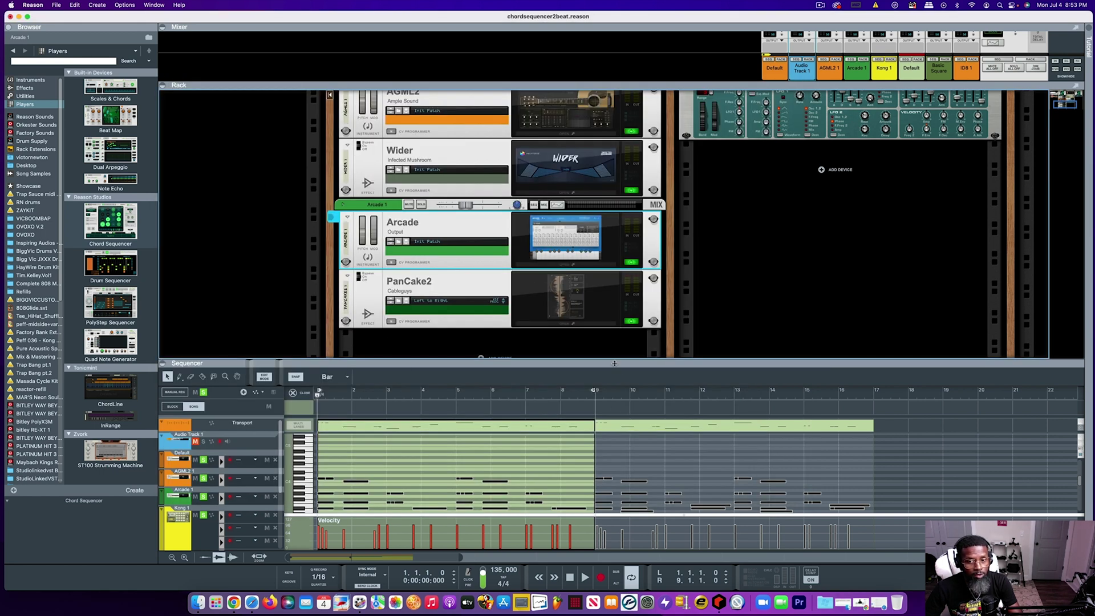
Extend the loop to bar 17 during playback, close the note editor, and stop back at the start
{"action": "mouse_move", "coordinate": [614, 364]}
{"action": "left_mouse_down"}
{"action": "mouse_move", "coordinate": [614, 330]}
{"action": "mouse_move", "coordinate": [614, 369]}
{"action": "left_mouse_up"}
{"action": "scroll", "coordinate": [752, 269], "scroll_direction": "up", "scroll_amount": 5}
{"action": "scroll", "coordinate": [752, 268], "scroll_direction": "up", "scroll_amount": 5}
{"action": "left_click_drag", "start_coordinate": [545, 375], "coordinate": [587, 288]}
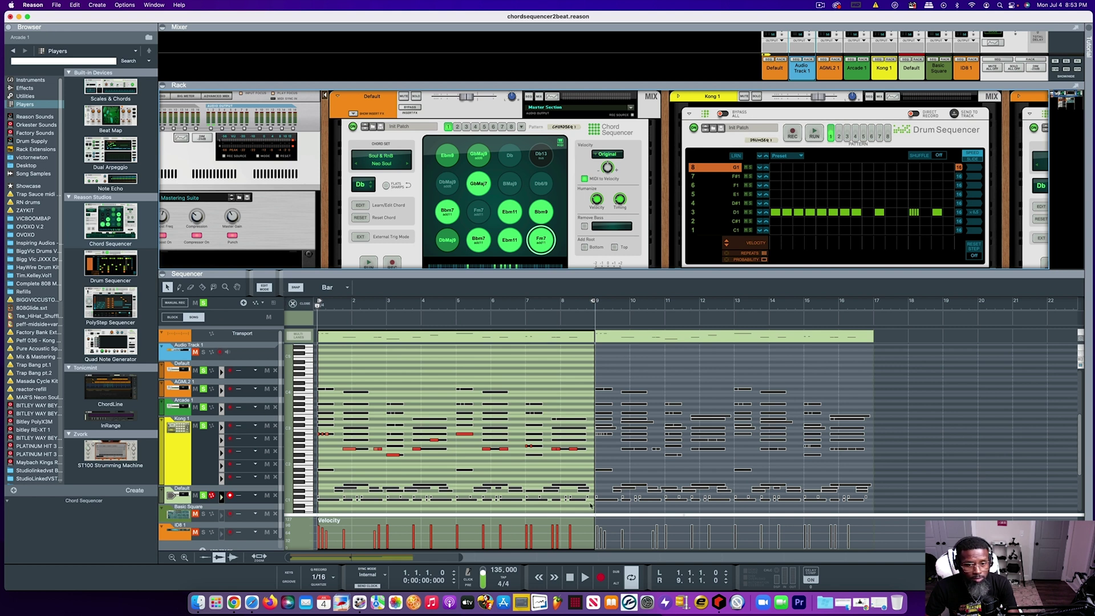
{"action": "left_click", "coordinate": [586, 578]}
{"action": "left_click_drag", "start_coordinate": [595, 303], "coordinate": [886, 397]}
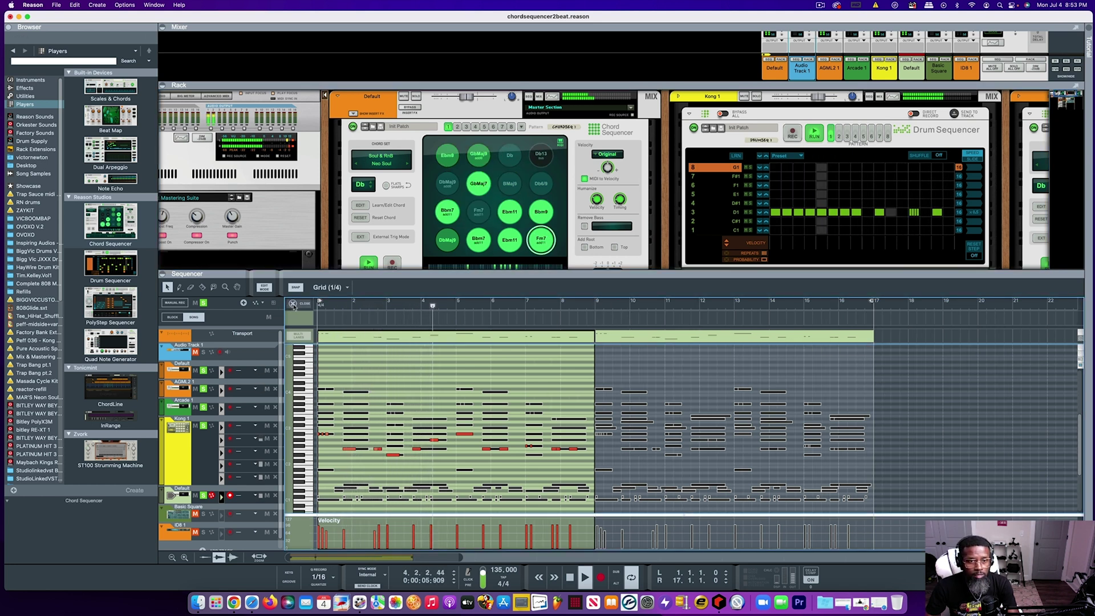
{"action": "left_click", "coordinate": [293, 303]}
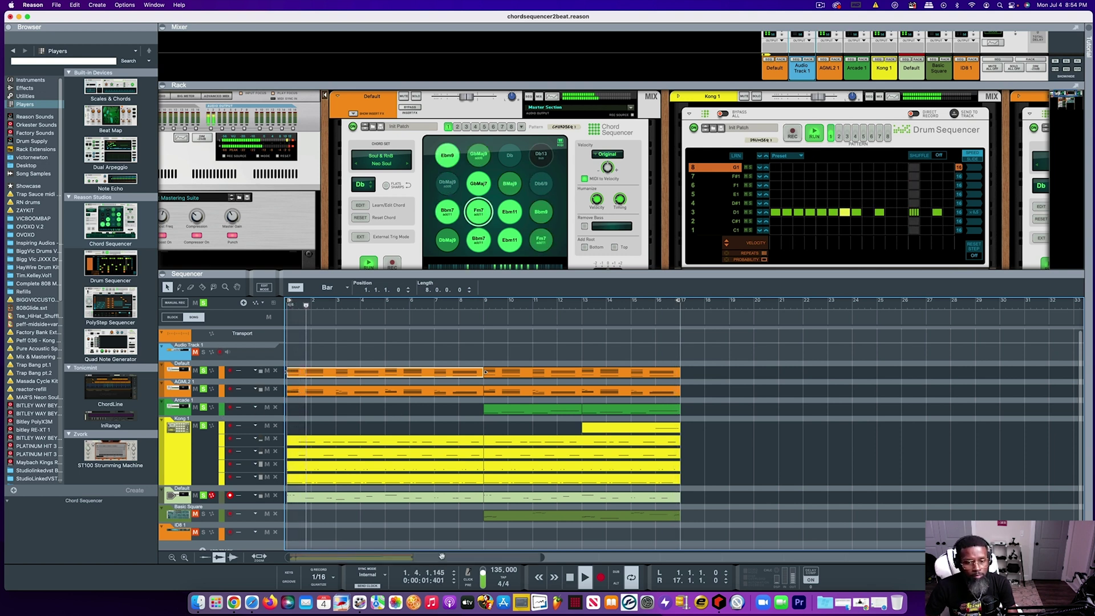
{"action": "double_click", "coordinate": [569, 578]}
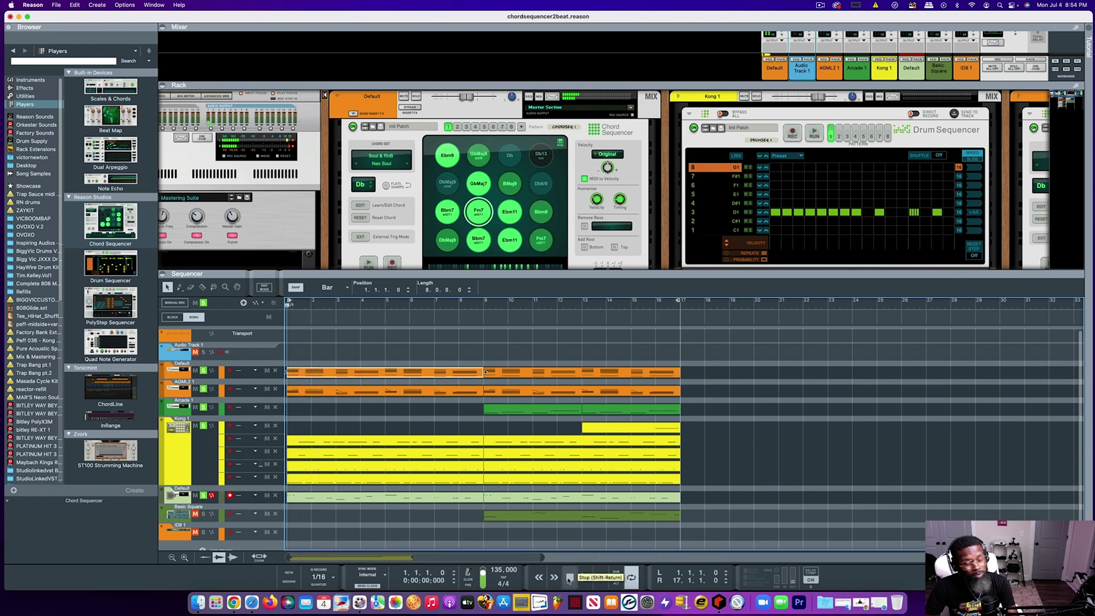
Solo the Basic Square track and play the arrangement from bar 9, stopping back at the start
{"action": "left_click_drag", "start_coordinate": [346, 271], "coordinate": [359, 207]}
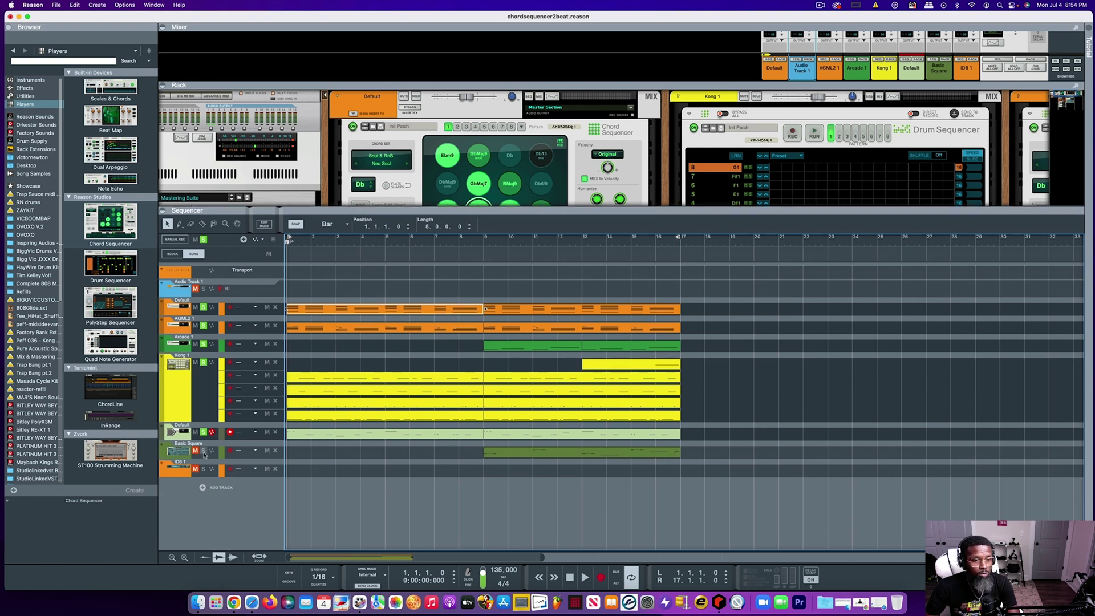
{"action": "left_click", "coordinate": [203, 454]}
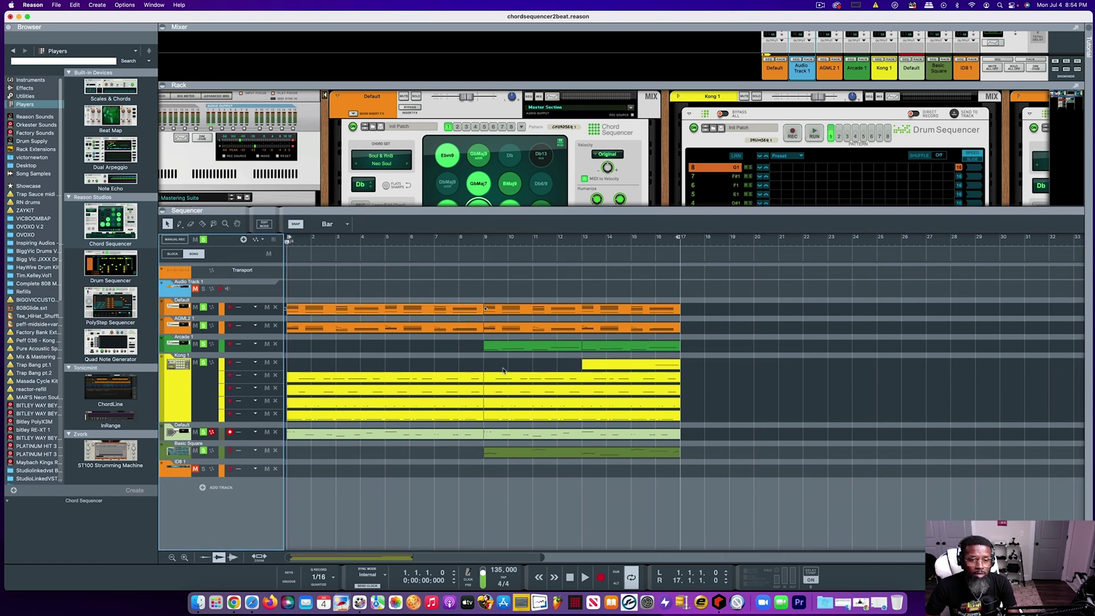
{"action": "left_click", "coordinate": [484, 242]}
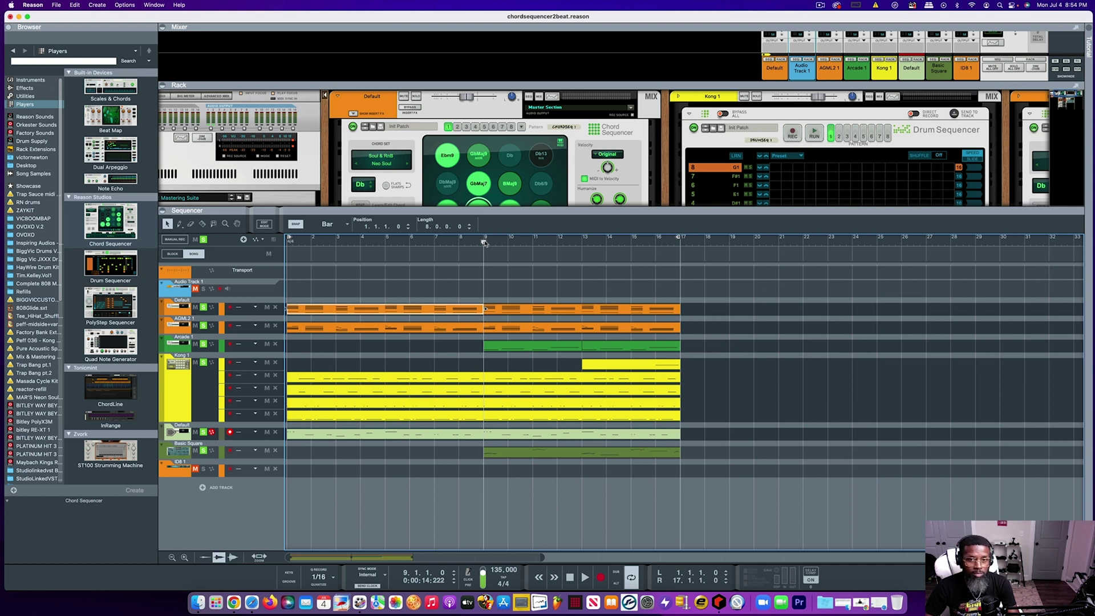
{"action": "mouse_move", "coordinate": [484, 242]}
{"action": "left_mouse_down"}
{"action": "mouse_move", "coordinate": [465, 243]}
{"action": "mouse_move", "coordinate": [481, 242]}
{"action": "left_mouse_up"}
{"action": "left_click", "coordinate": [569, 577]}
{"action": "left_click", "coordinate": [485, 242]}
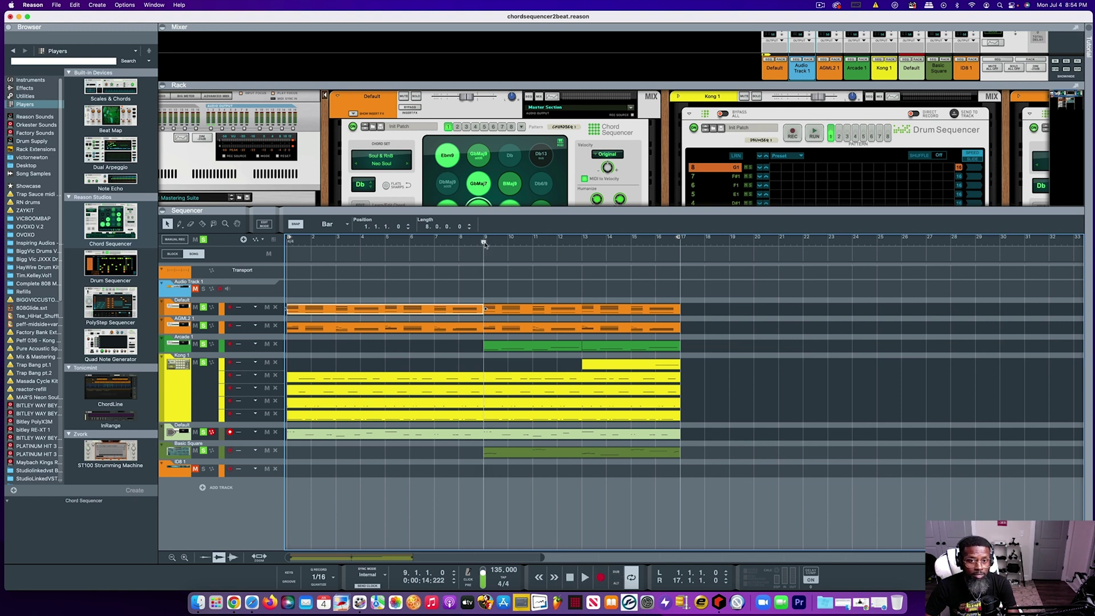
{"action": "left_click", "coordinate": [584, 578]}
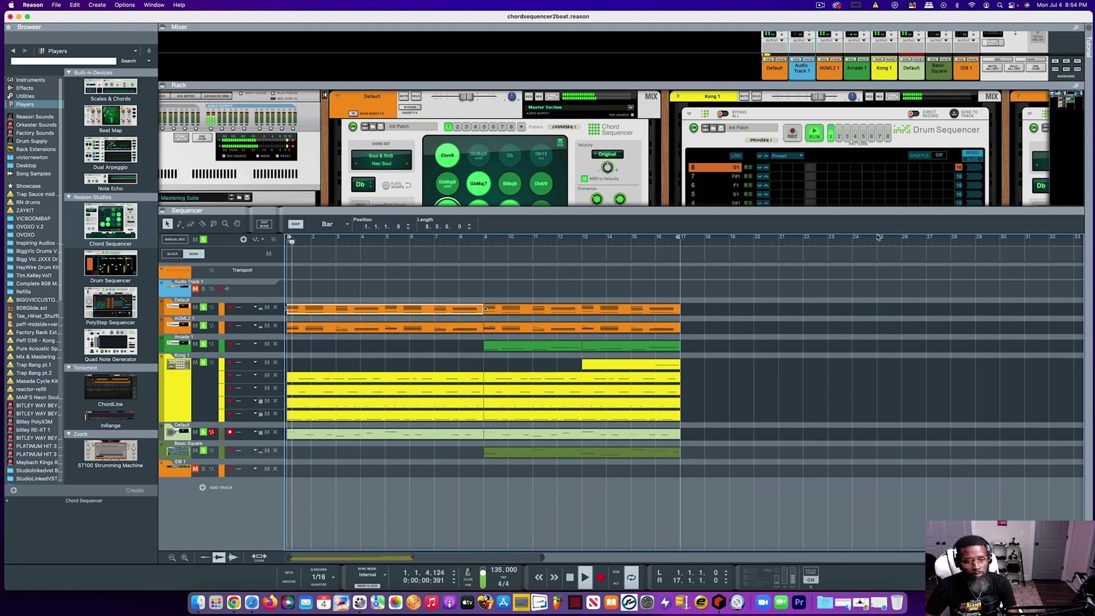
{"action": "key", "text": "space"}
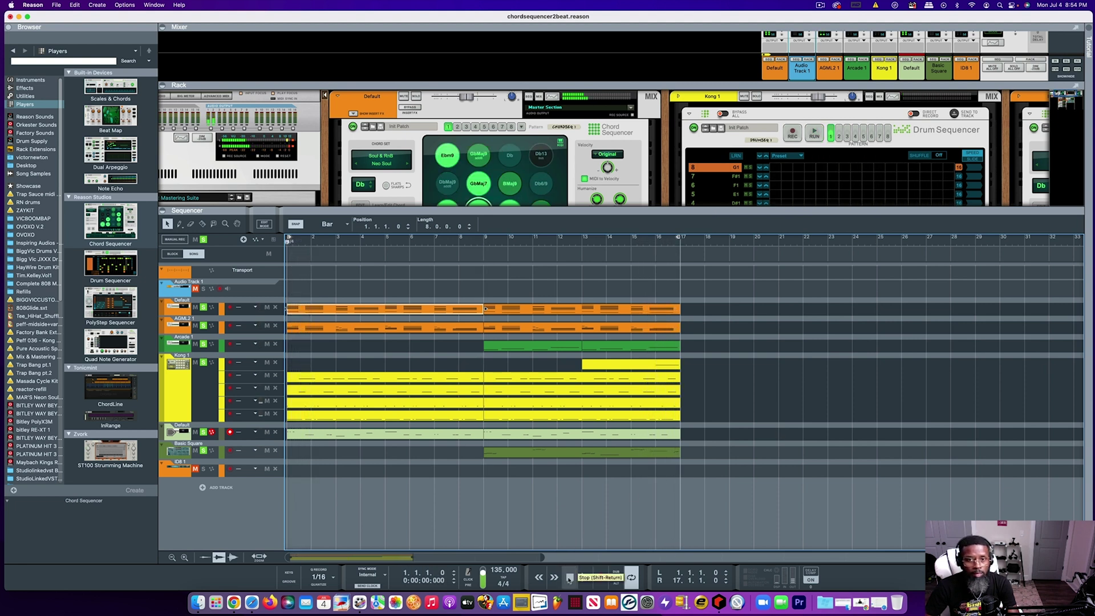
Enlarge the rack and select the Chord Sequencer on the ID8 1 track
{"action": "left_click_drag", "start_coordinate": [628, 206], "coordinate": [597, 356]}
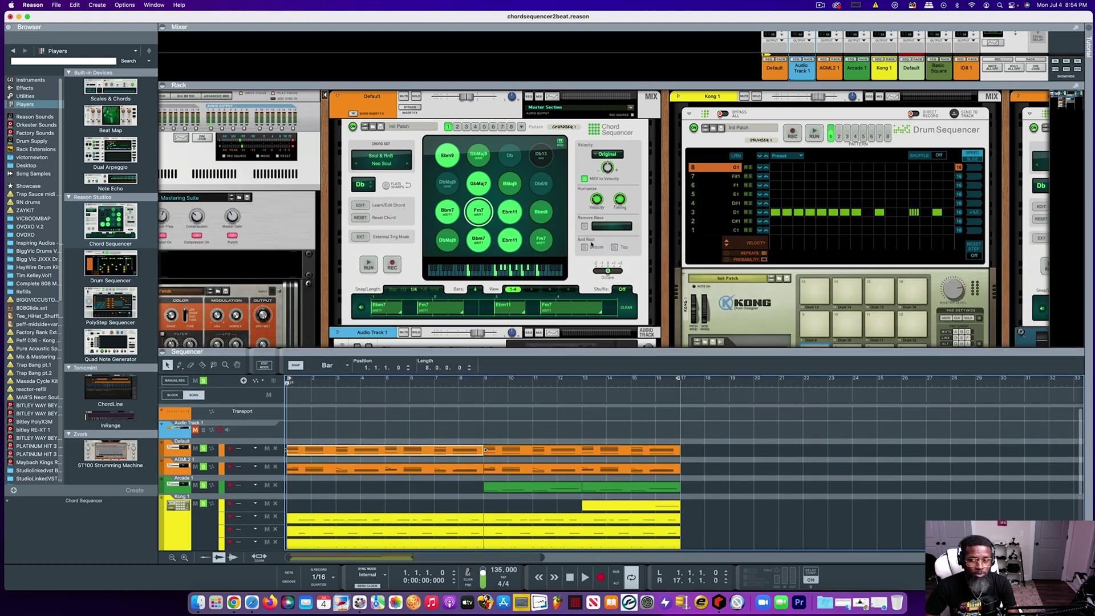
{"action": "scroll", "coordinate": [592, 244], "scroll_direction": "right", "scroll_amount": 5}
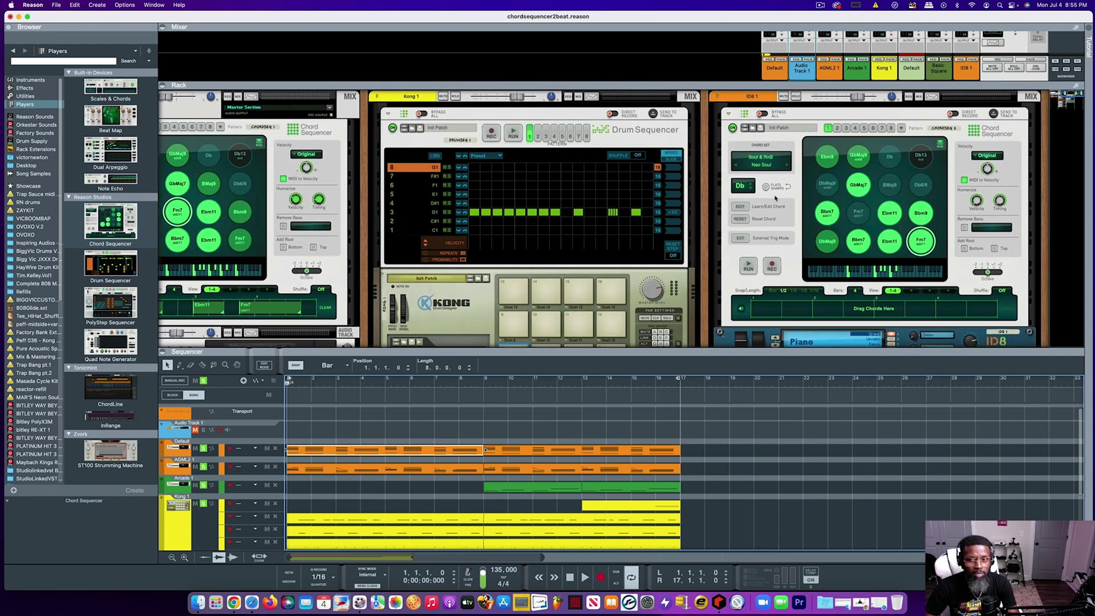
{"action": "scroll", "coordinate": [752, 197], "scroll_direction": "left", "scroll_amount": 2}
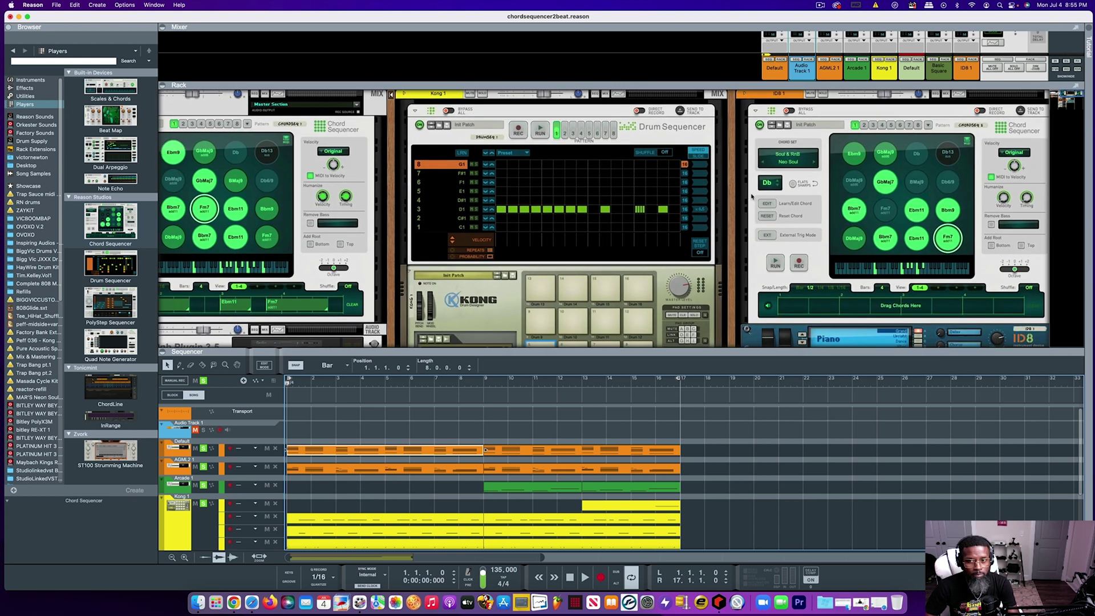
{"action": "scroll", "coordinate": [801, 194], "scroll_direction": "right", "scroll_amount": 2}
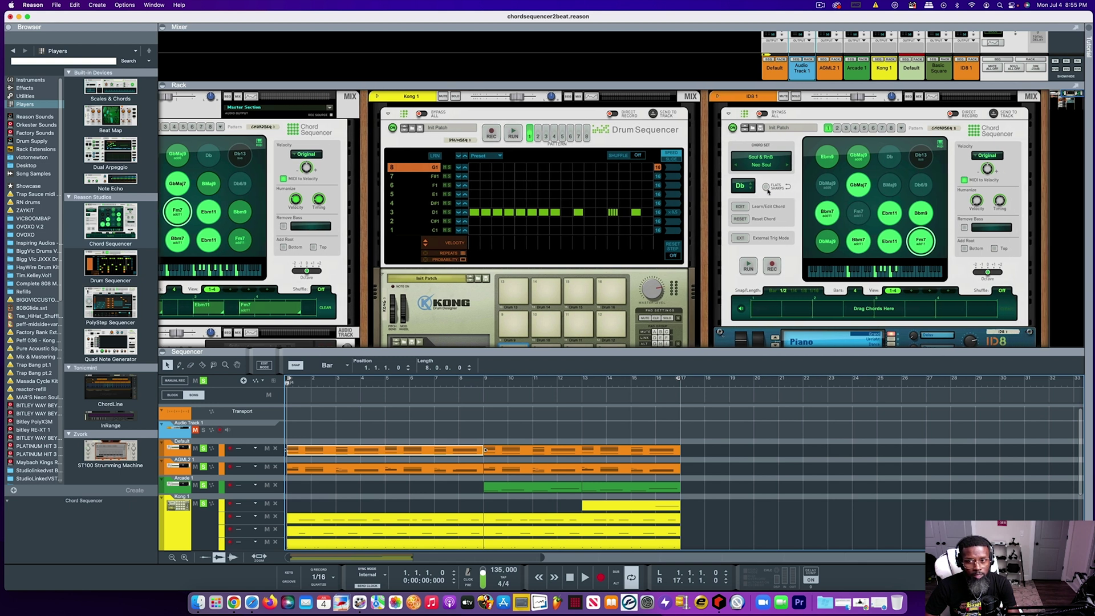
{"action": "left_click", "coordinate": [941, 145]}
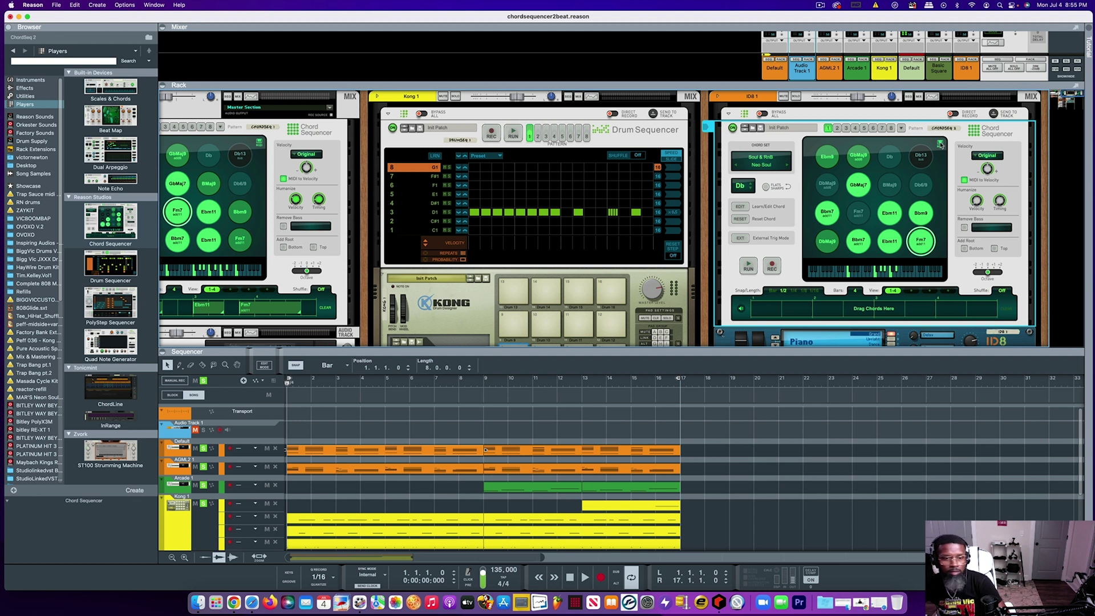
Solo the ID8 1 piano track below Basic Square
{"action": "scroll", "coordinate": [219, 522], "scroll_direction": "down", "scroll_amount": 3}
{"action": "left_click", "coordinate": [204, 528]}
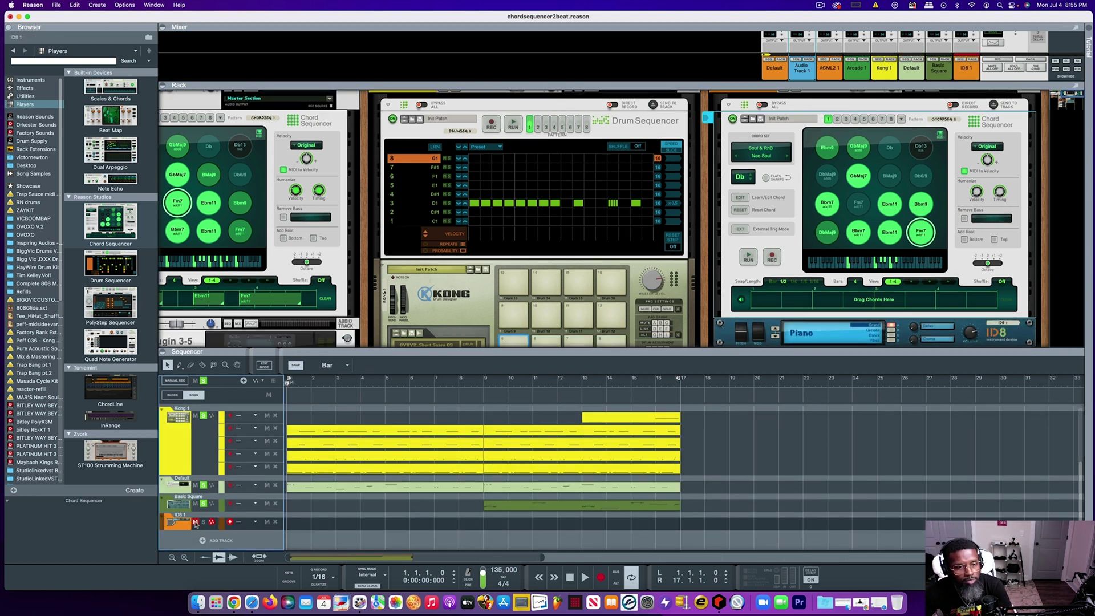
{"action": "left_click", "coordinate": [203, 523]}
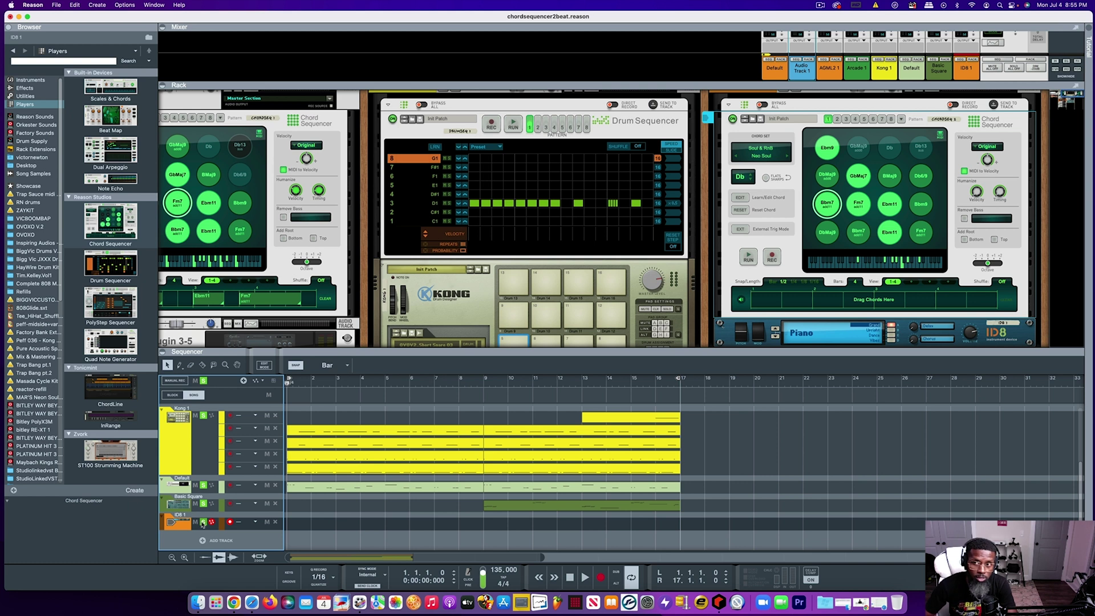
Play the arrangement from the start with the ID8 1 Chord Sequencer selected, and stop playback around bar 10
{"action": "left_click", "coordinate": [938, 138]}
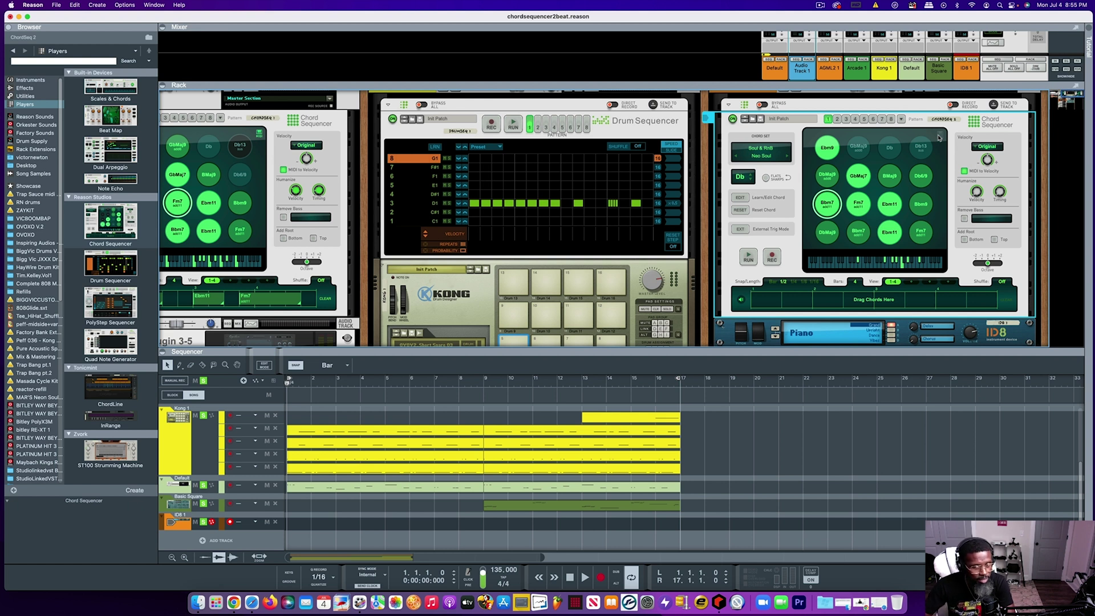
{"action": "left_click", "coordinate": [571, 578]}
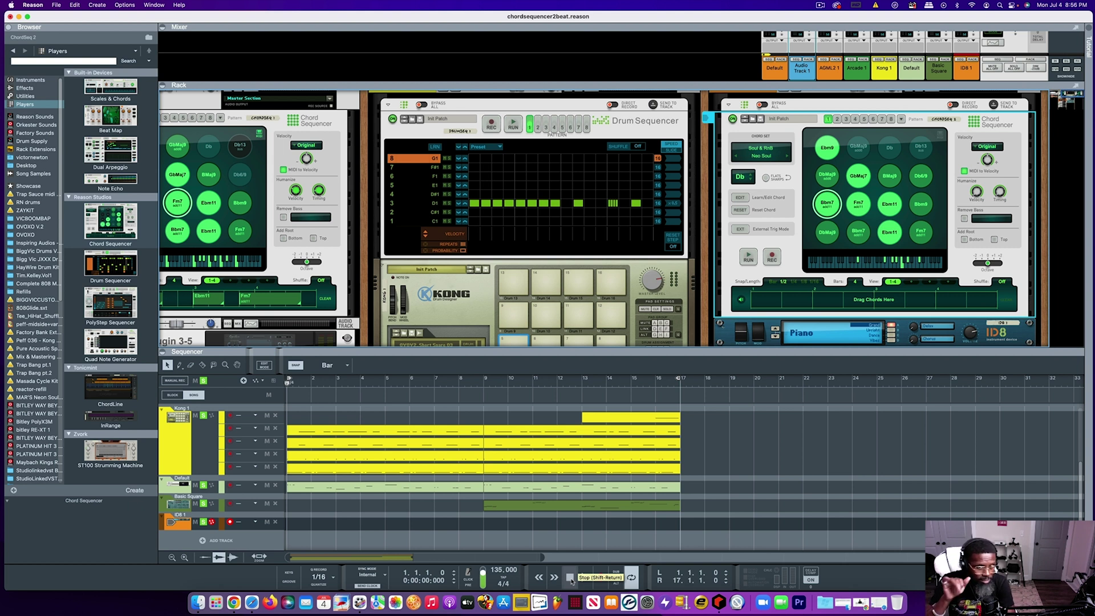
{"action": "left_click", "coordinate": [585, 578]}
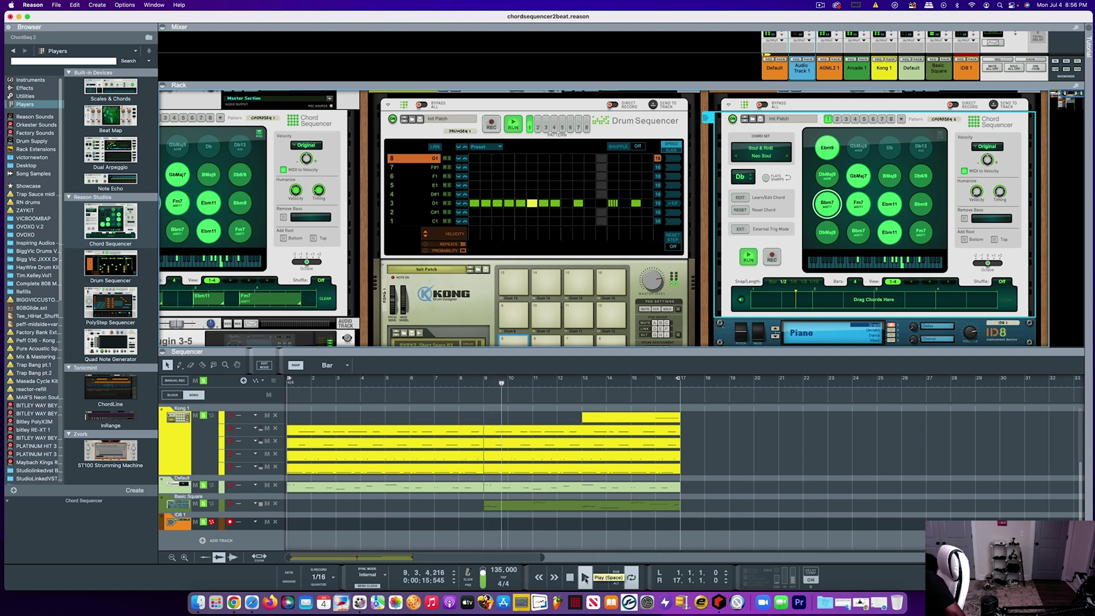
{"action": "key", "text": "space"}
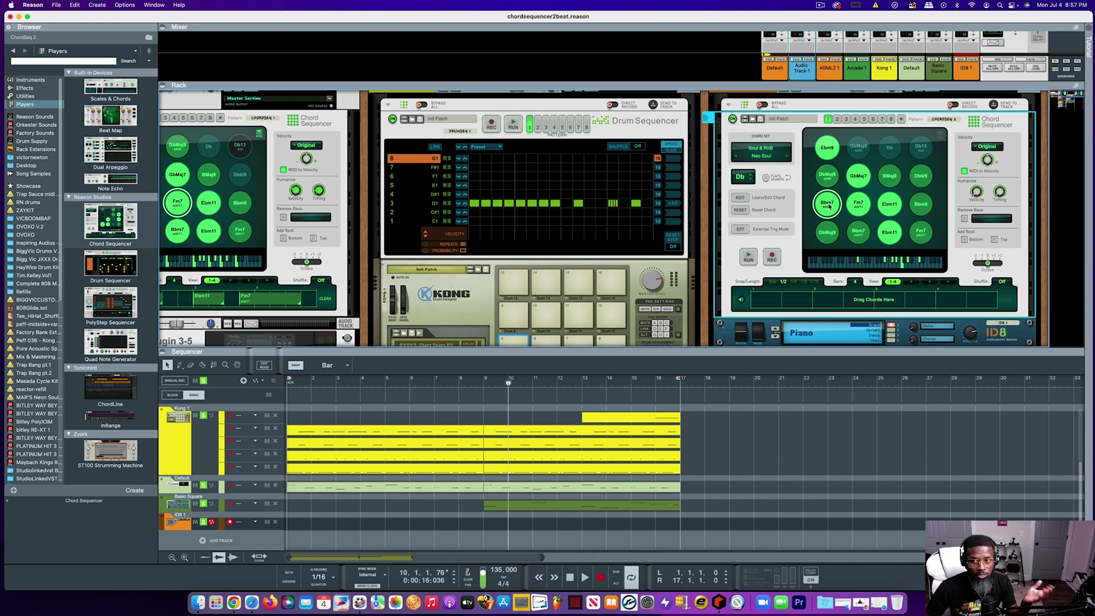
Audition the DbMaj9, GbMaj7 and BMaj9 chords in the ID8 1 Chord Sequencer
{"action": "left_click", "coordinate": [828, 177]}
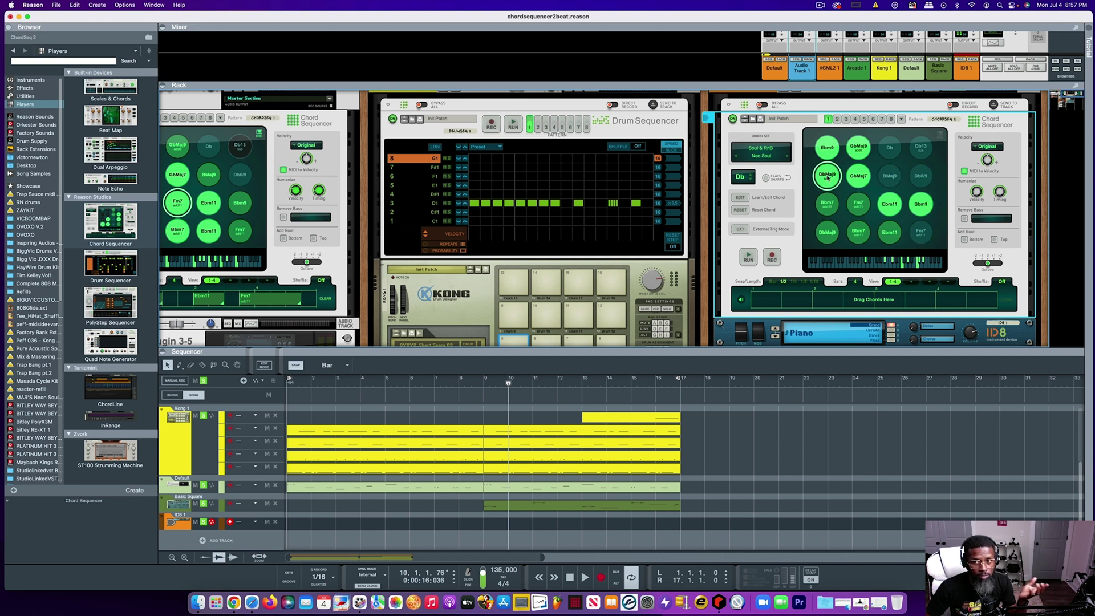
{"action": "left_click", "coordinate": [857, 178]}
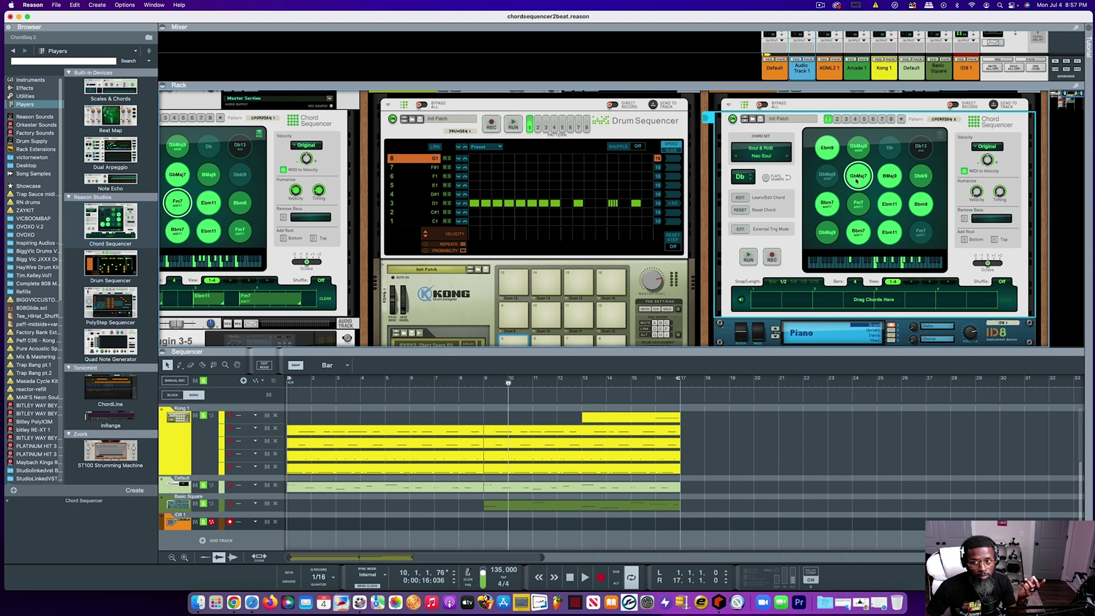
{"action": "left_click", "coordinate": [890, 178]}
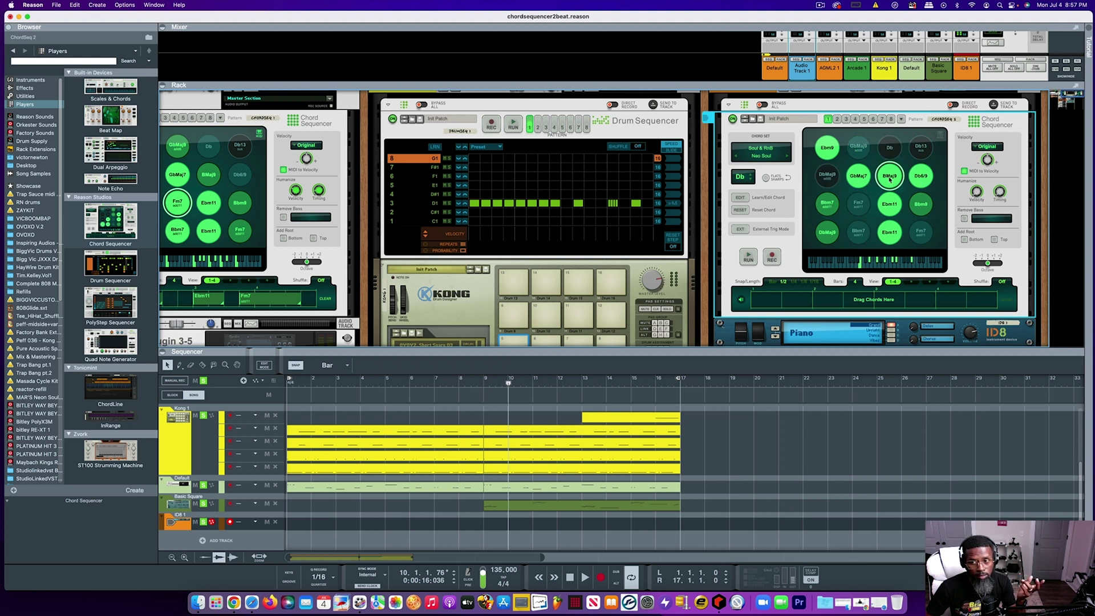
Audition the DbMaj9, Fm7, GbMaj7 and Bbm9 chords in the ID8 1 Chord Sequencer
{"action": "left_click", "coordinate": [831, 180]}
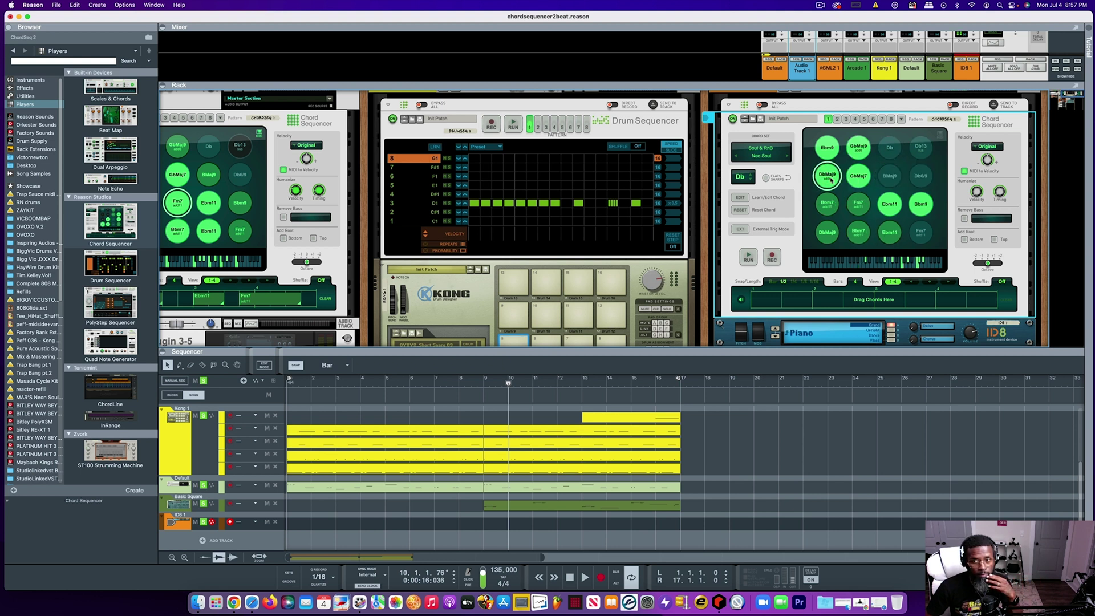
{"action": "left_click", "coordinate": [858, 206]}
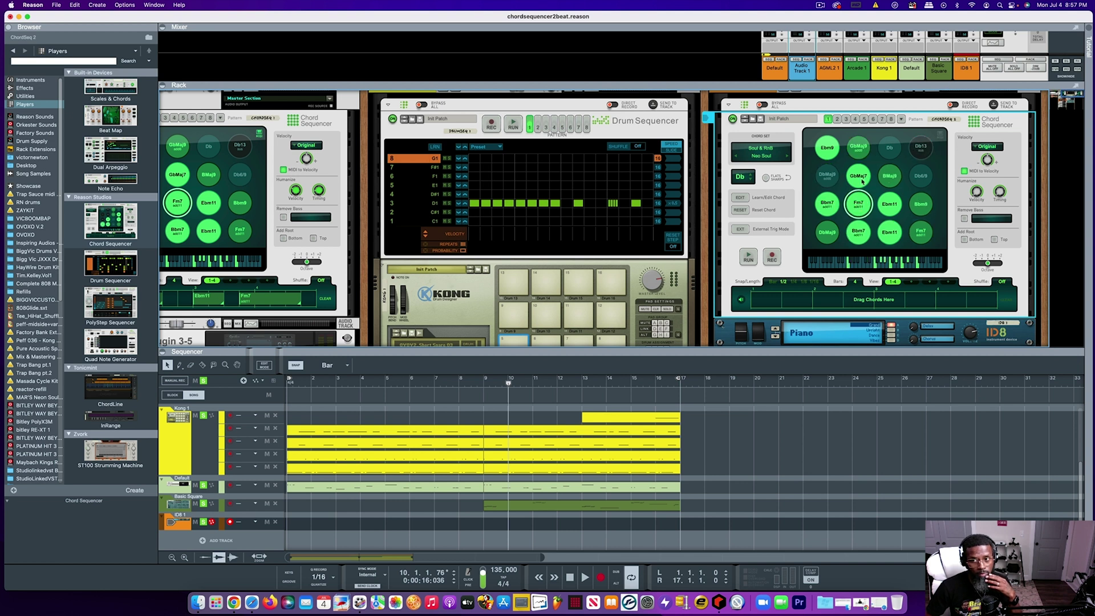
{"action": "left_click", "coordinate": [860, 177]}
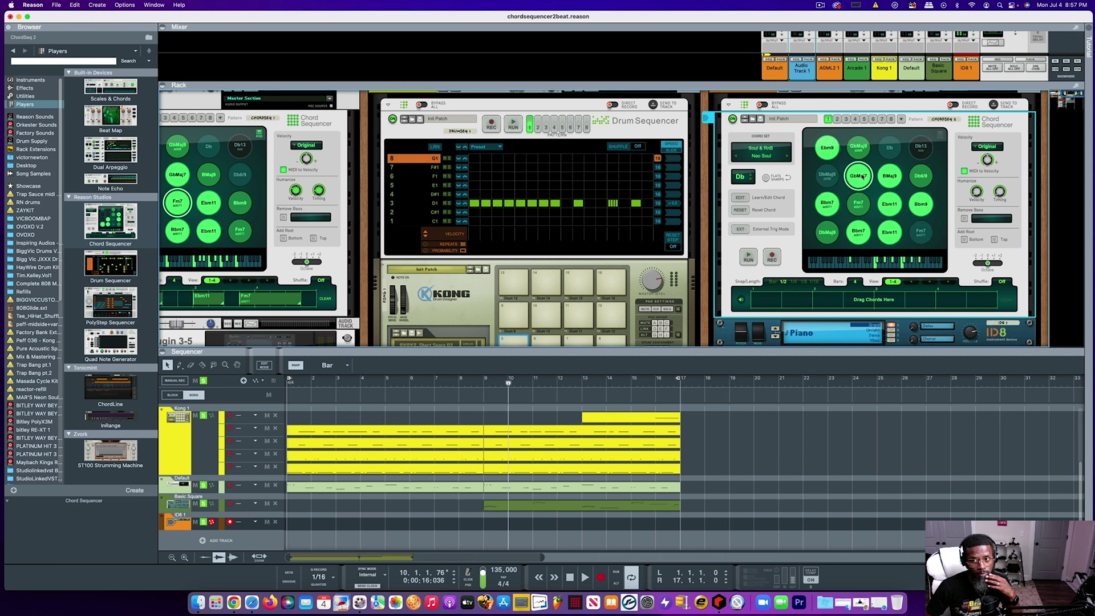
{"action": "left_click", "coordinate": [922, 208]}
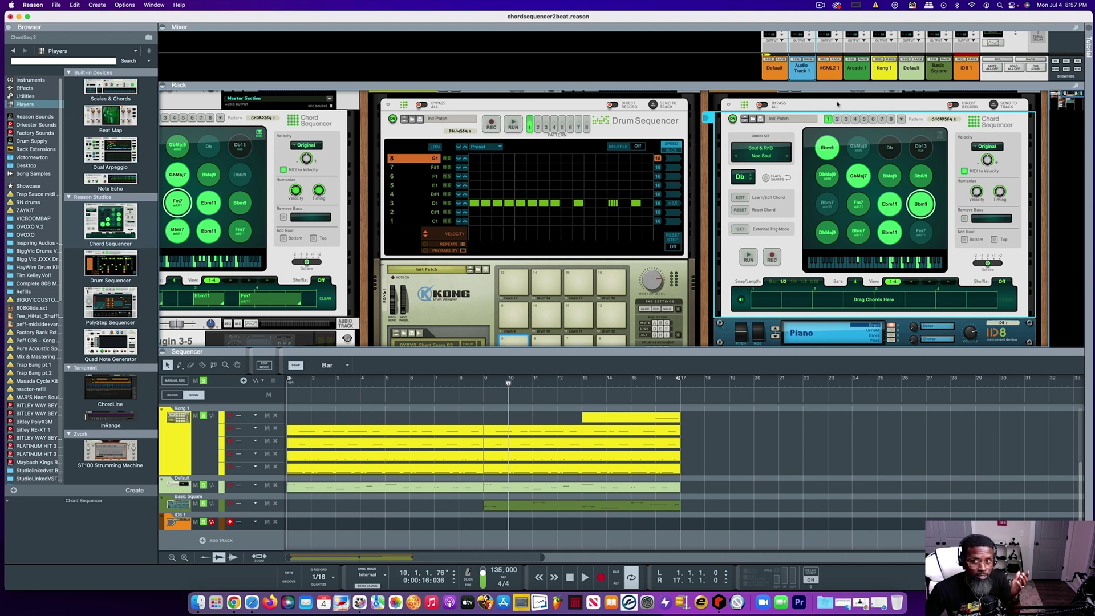
Look over the available chord set categories of the ID8 1 Chord Sequencer and keep the current set
{"action": "left_click", "coordinate": [763, 151]}
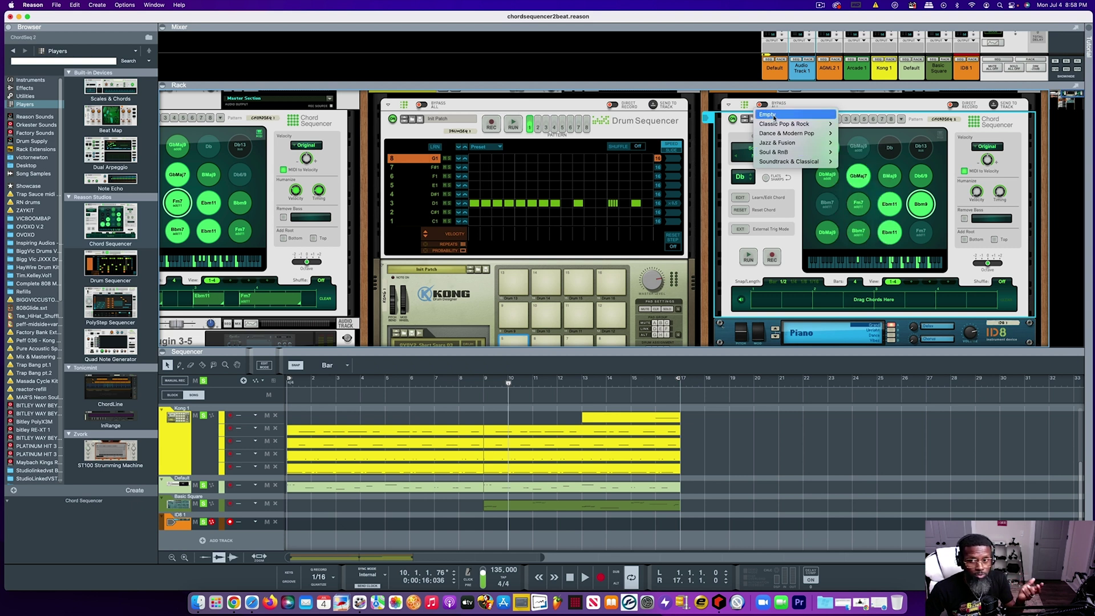
{"action": "left_click", "coordinate": [793, 204]}
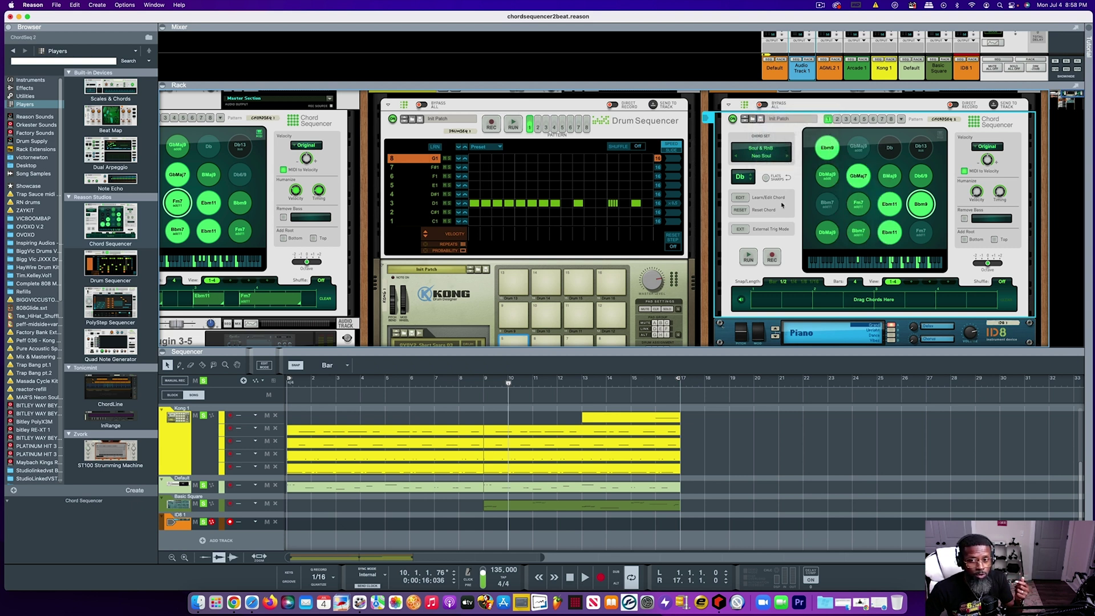